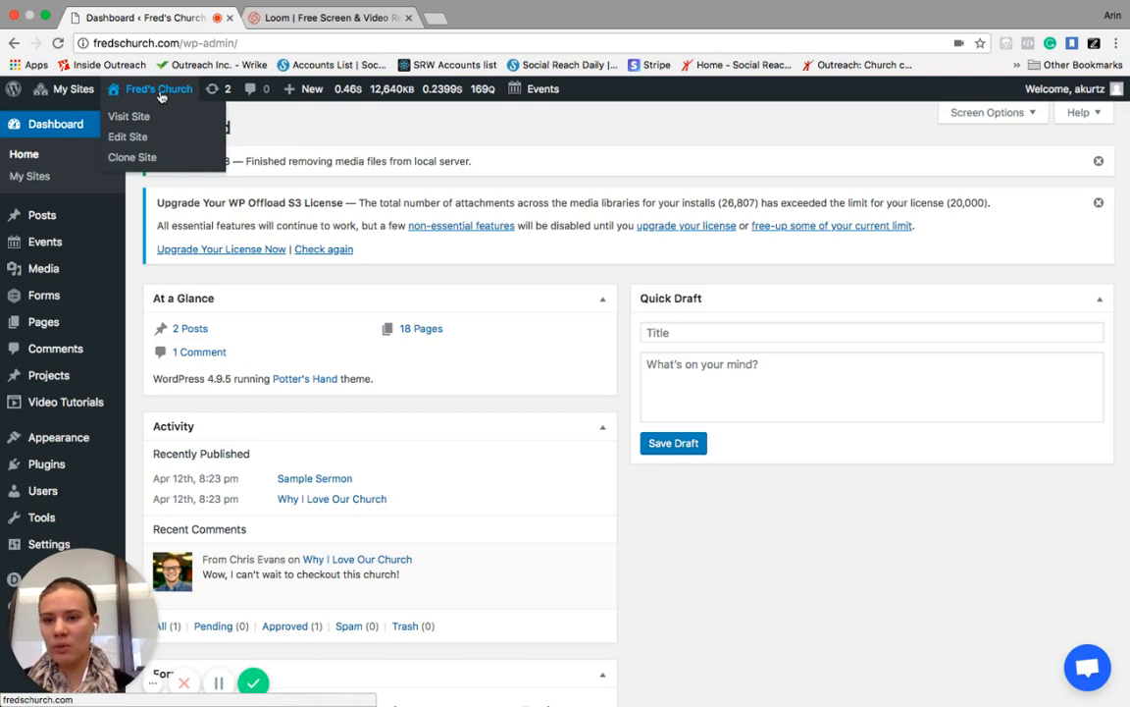
View the live church site and look over the submenus in its main navigation.
{"action": "left_click", "coordinate": [138, 120]}
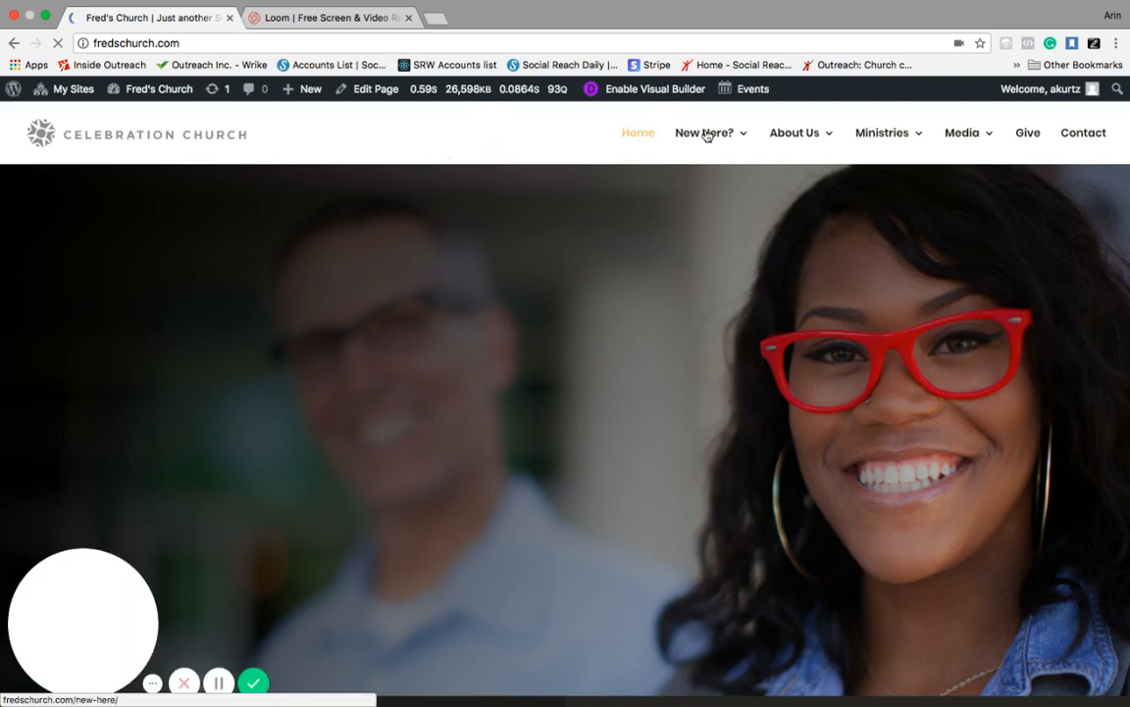
{"action": "mouse_move", "coordinate": [747, 143]}
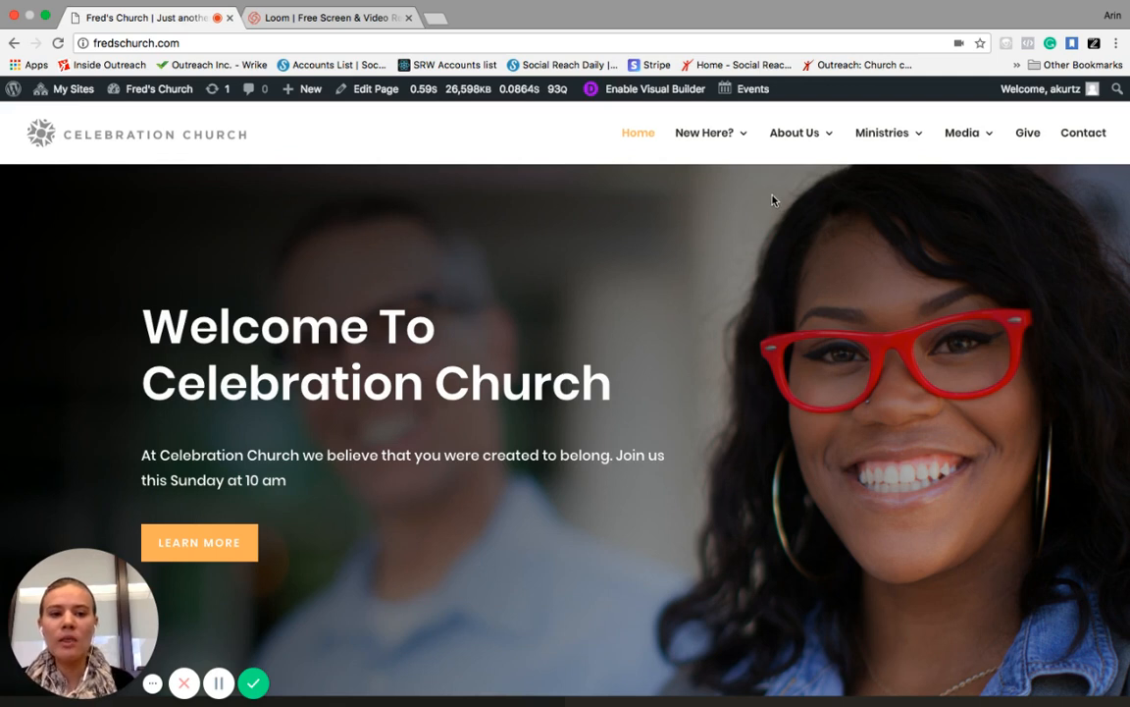
{"action": "mouse_move", "coordinate": [868, 145]}
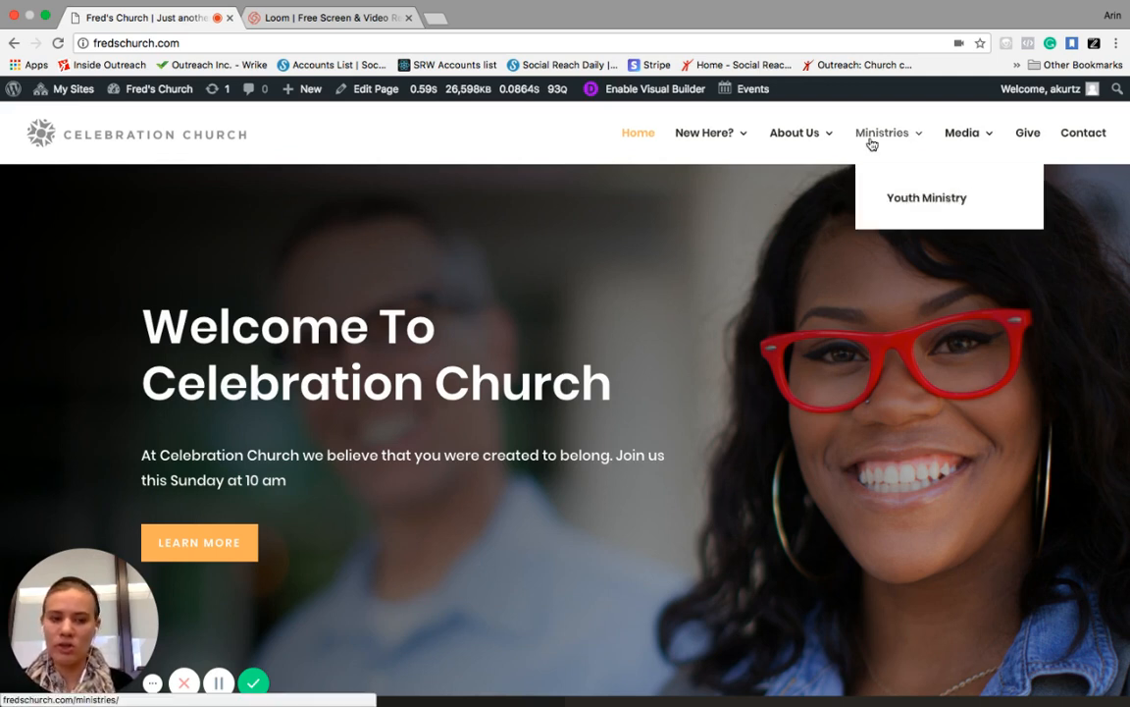
Go from the dashboard to the live site and open the Menus editor from there.
{"action": "mouse_move", "coordinate": [138, 104]}
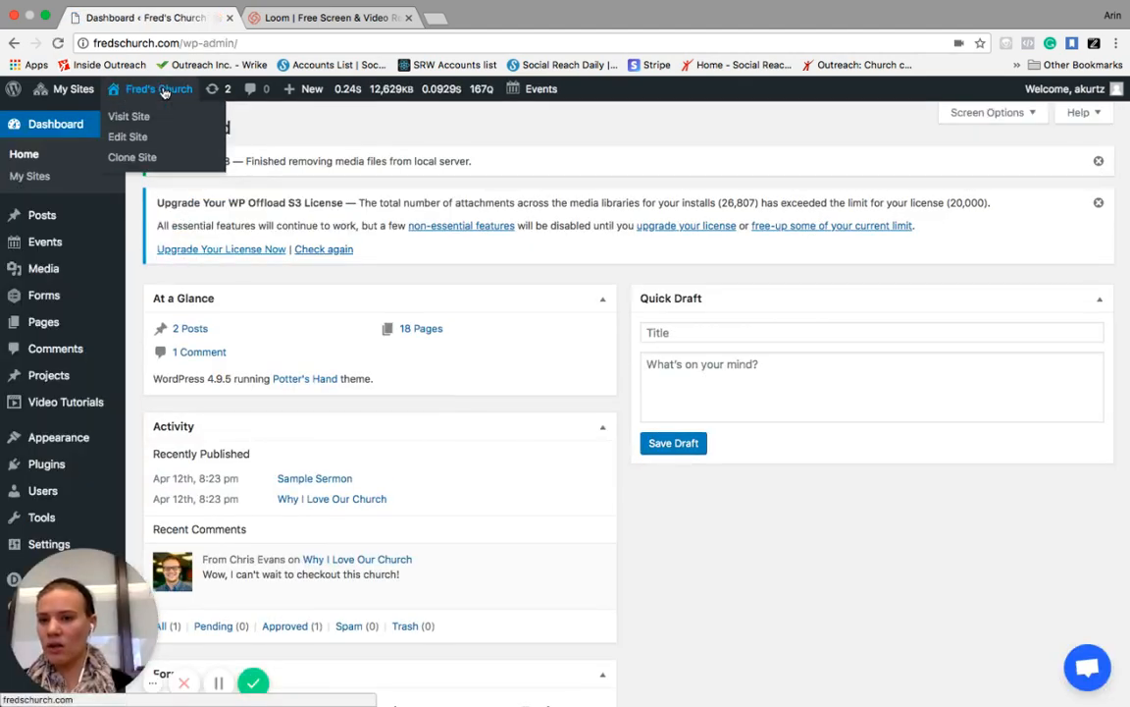
{"action": "left_click", "coordinate": [165, 92]}
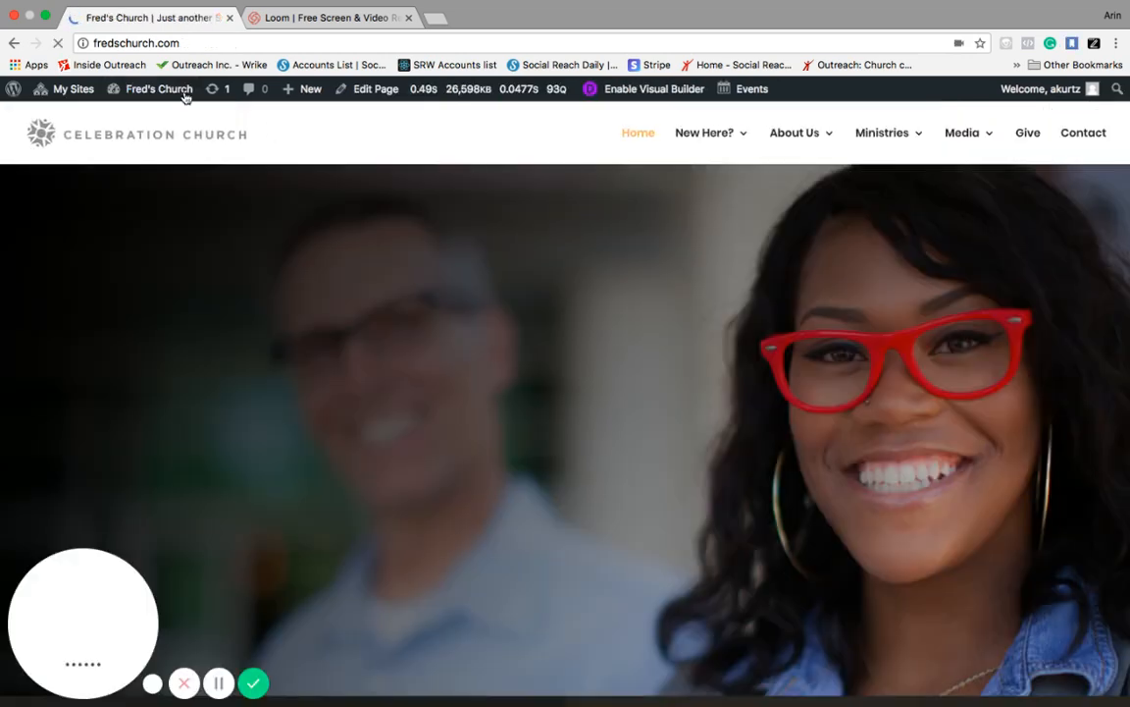
{"action": "mouse_move", "coordinate": [149, 96]}
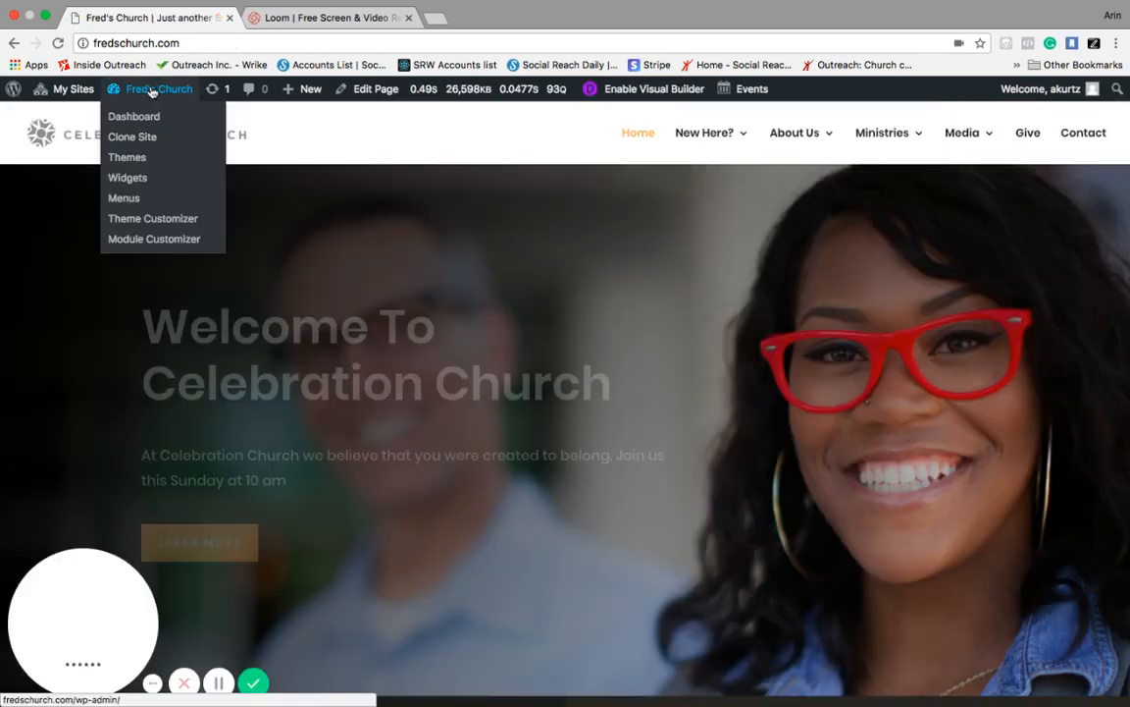
{"action": "left_click", "coordinate": [125, 201]}
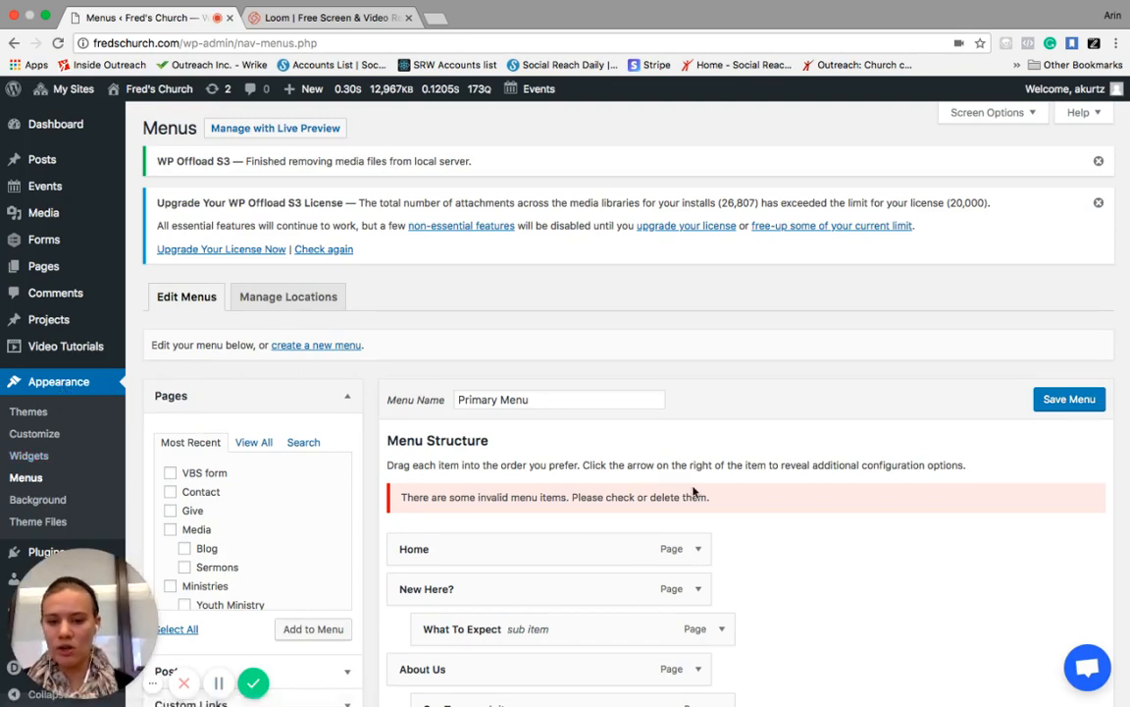
Add the VBS form page to the Primary Menu and nest it under Ministries, directly below Youth Ministry.
{"action": "scroll", "coordinate": [818, 499], "scroll_direction": "down", "scroll_amount": 2}
{"action": "scroll", "coordinate": [818, 498], "scroll_direction": "down", "scroll_amount": 3}
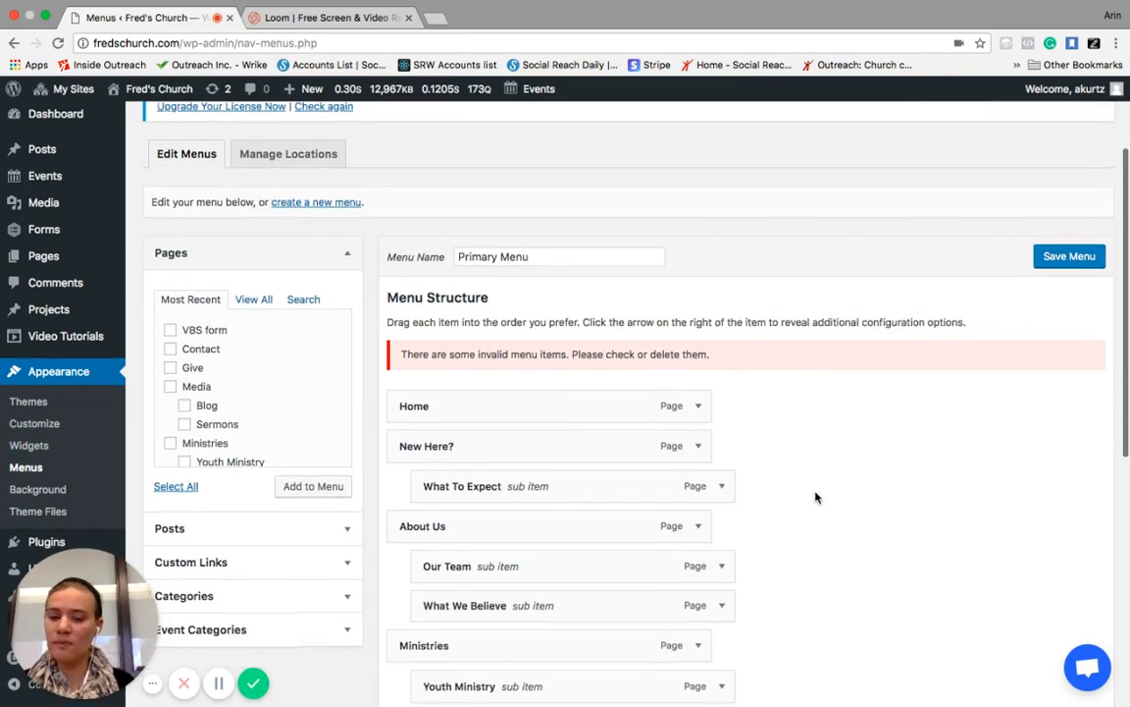
{"action": "scroll", "coordinate": [815, 497], "scroll_direction": "down", "scroll_amount": 1}
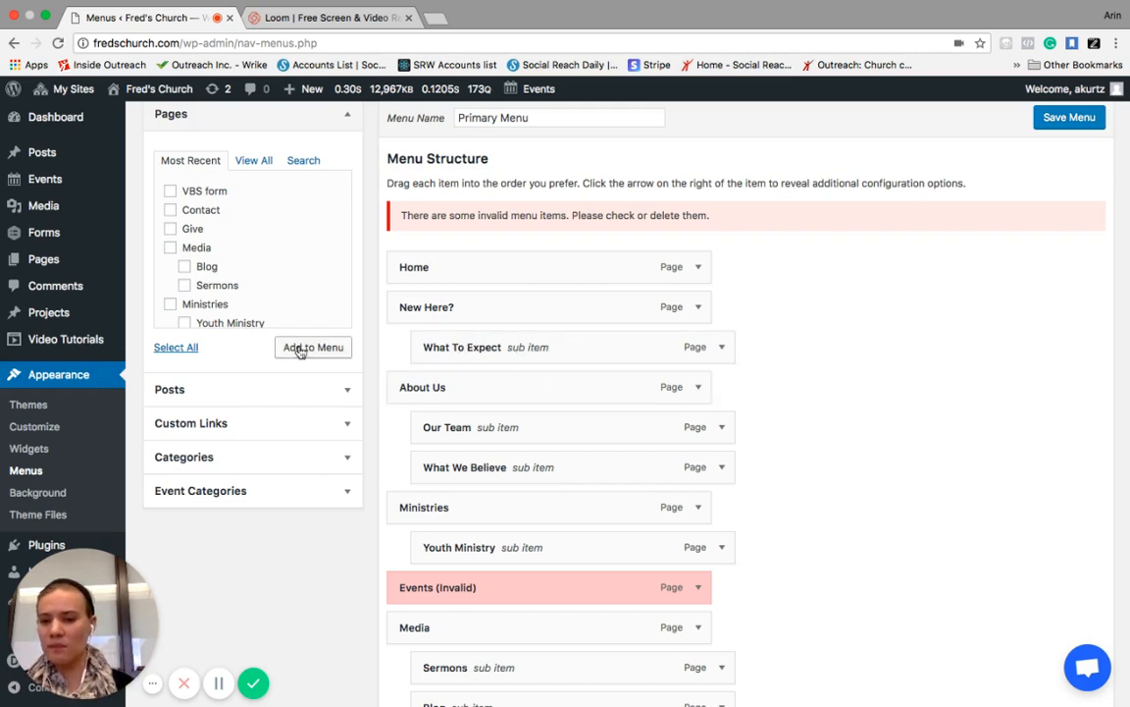
{"action": "scroll", "coordinate": [235, 294], "scroll_direction": "down", "scroll_amount": 3}
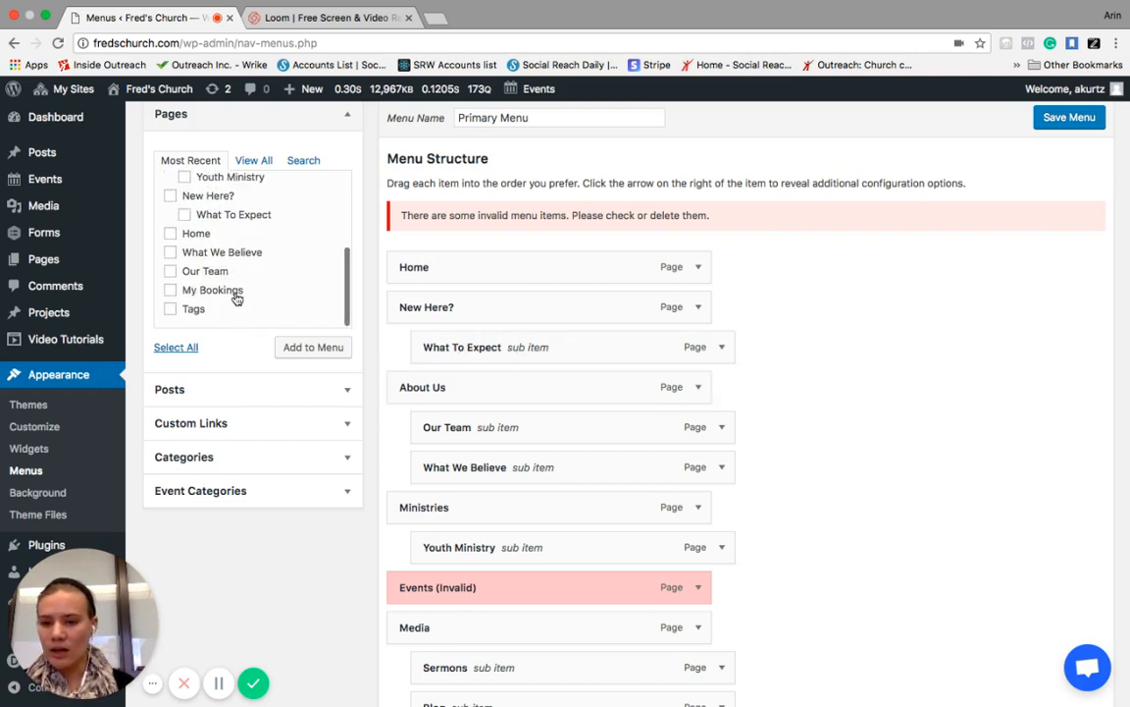
{"action": "scroll", "coordinate": [237, 295], "scroll_direction": "up", "scroll_amount": 3}
{"action": "scroll", "coordinate": [236, 270], "scroll_direction": "up", "scroll_amount": 3}
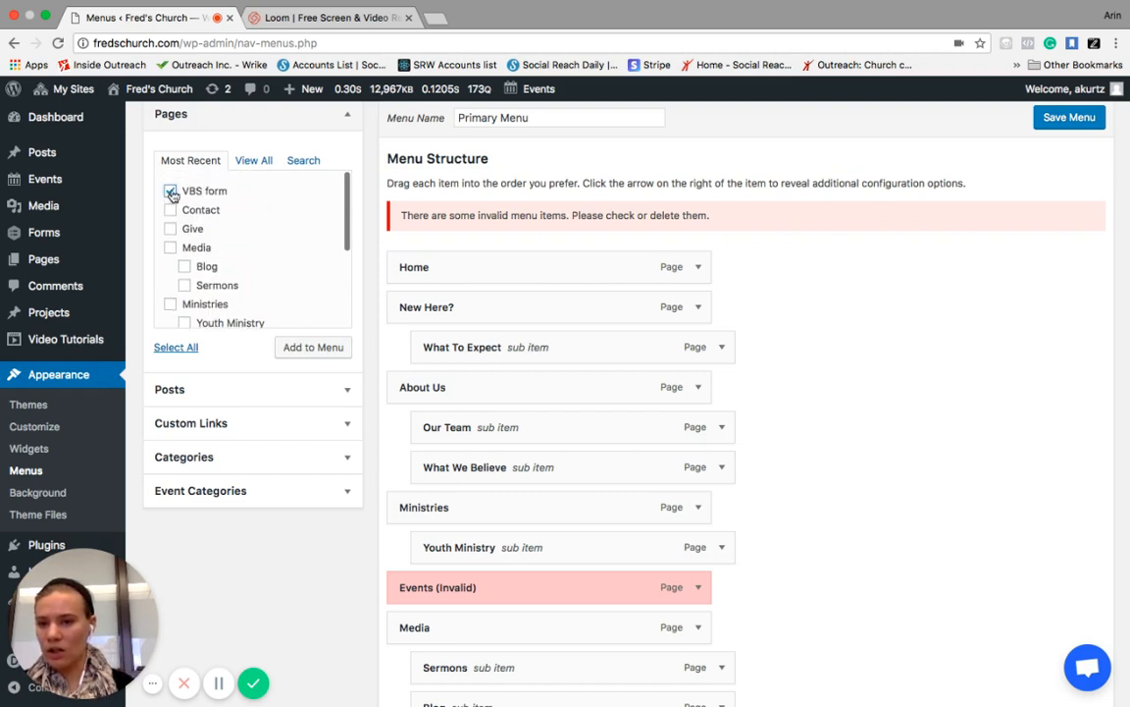
{"action": "left_click", "coordinate": [301, 349]}
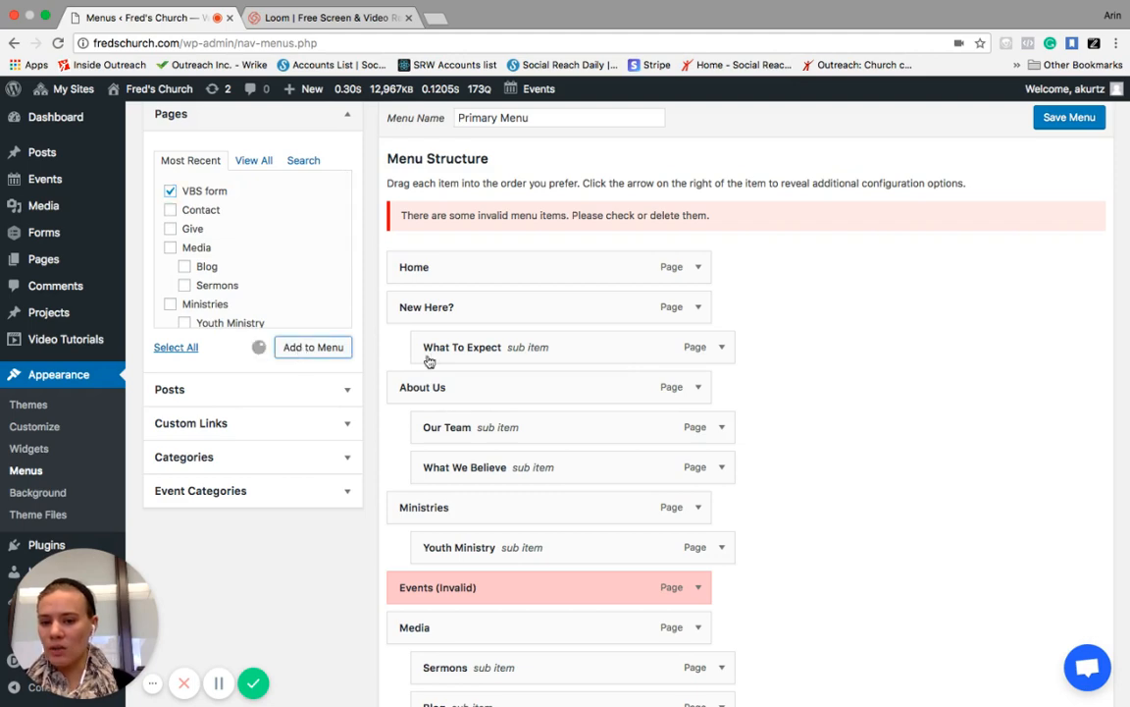
{"action": "scroll", "coordinate": [797, 426], "scroll_direction": "down", "scroll_amount": 5}
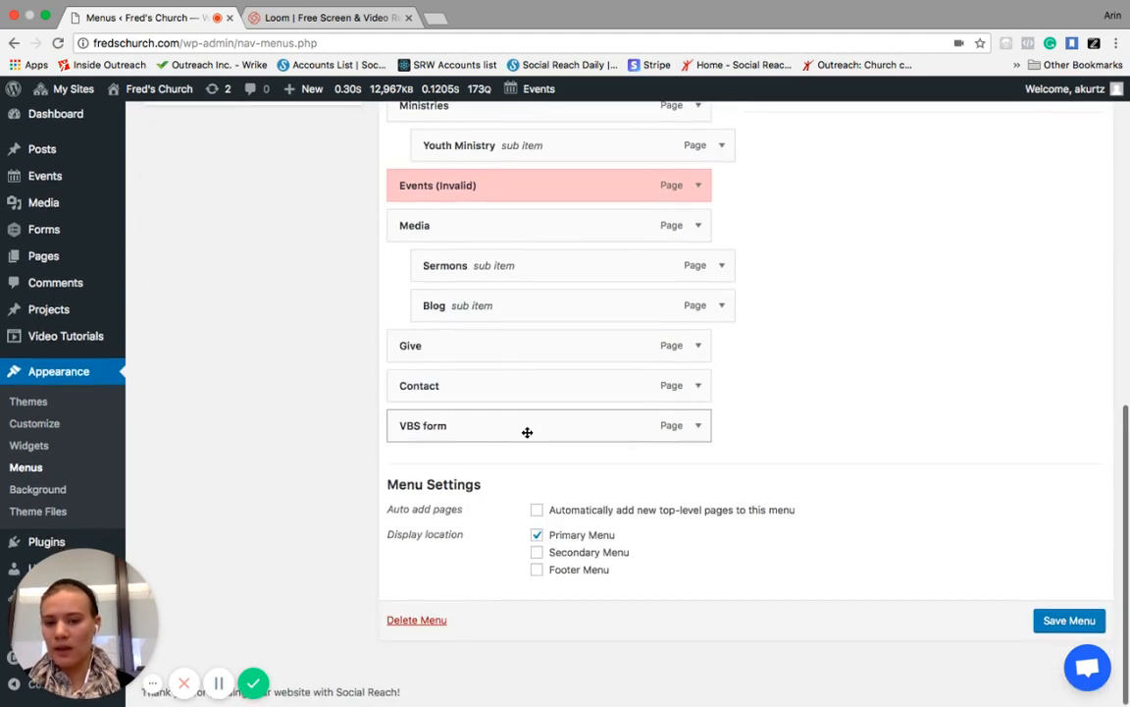
{"action": "left_click_drag", "start_coordinate": [527, 432], "coordinate": [555, 228]}
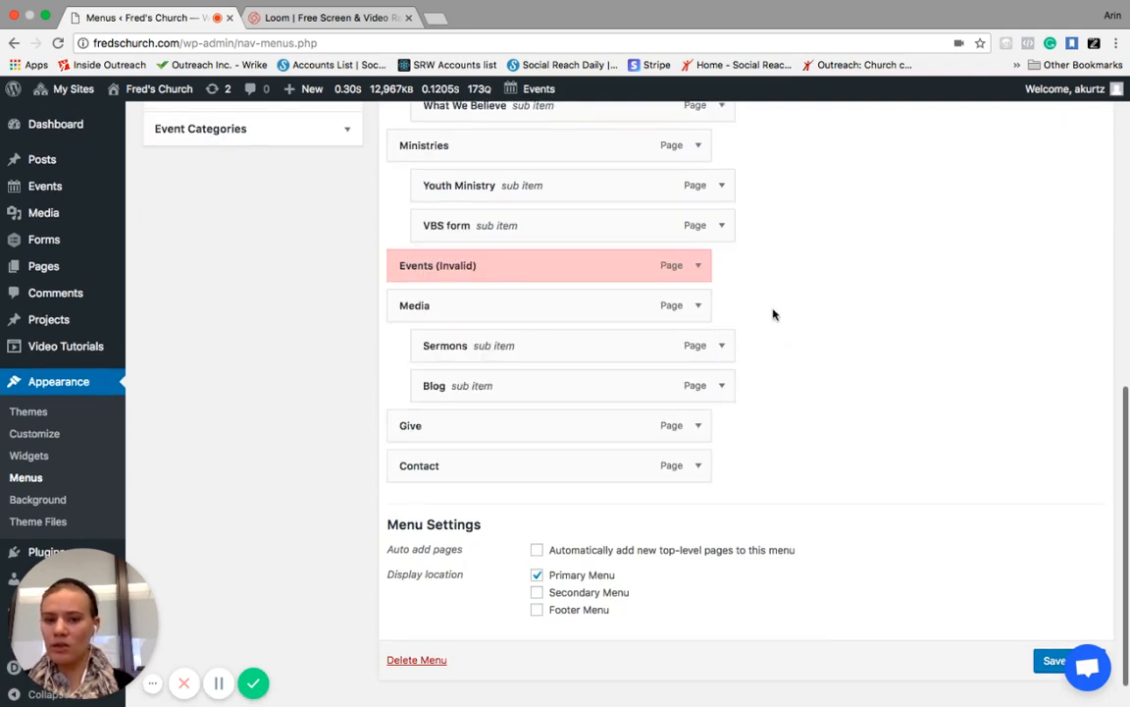
Move About Us with its sub items above New Here? and save the Primary Menu.
{"action": "scroll", "coordinate": [868, 365], "scroll_direction": "up", "scroll_amount": 4}
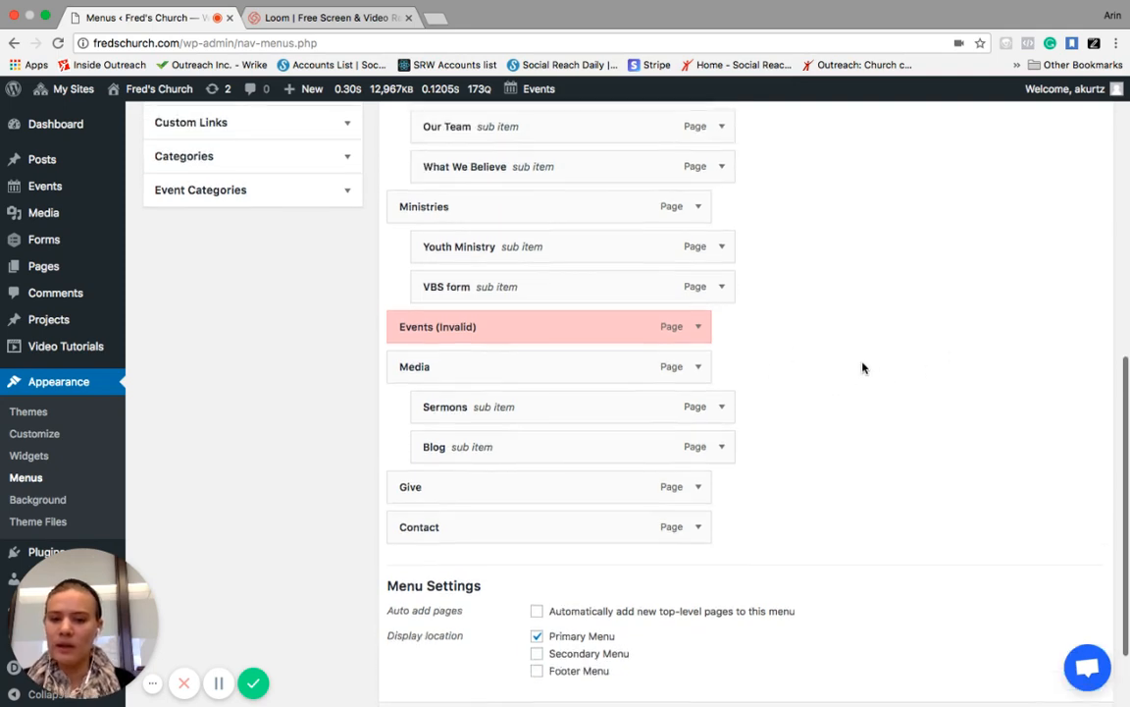
{"action": "scroll", "coordinate": [855, 381], "scroll_direction": "up", "scroll_amount": 4}
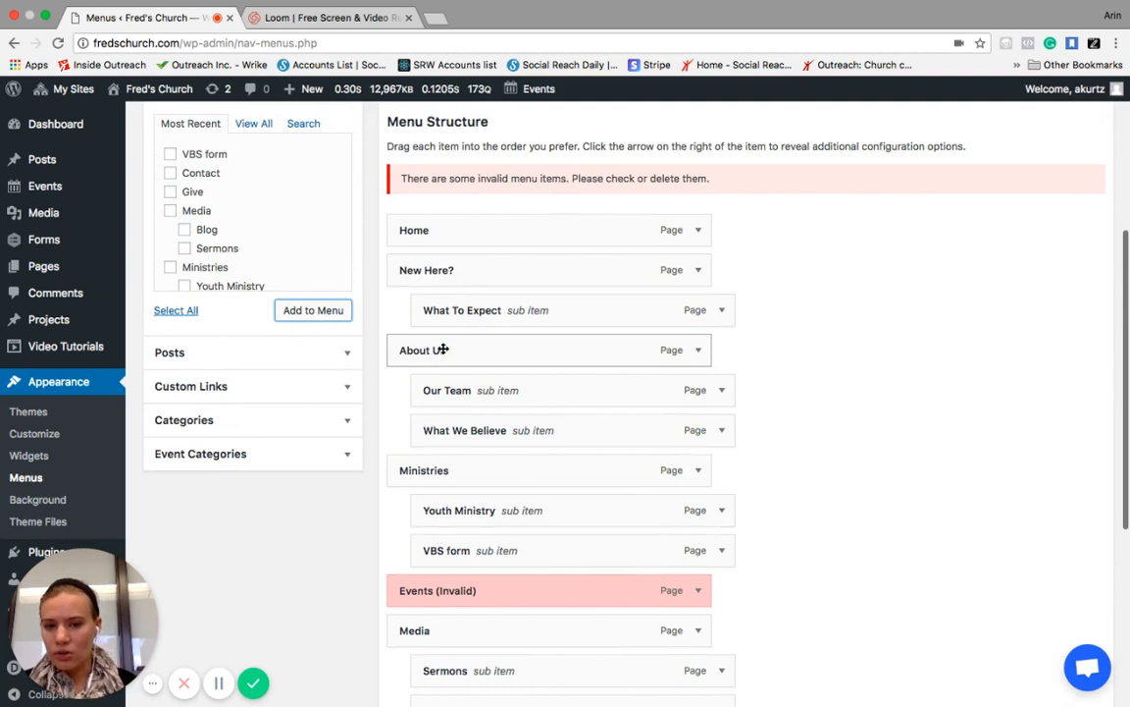
{"action": "left_click_drag", "start_coordinate": [432, 351], "coordinate": [437, 270]}
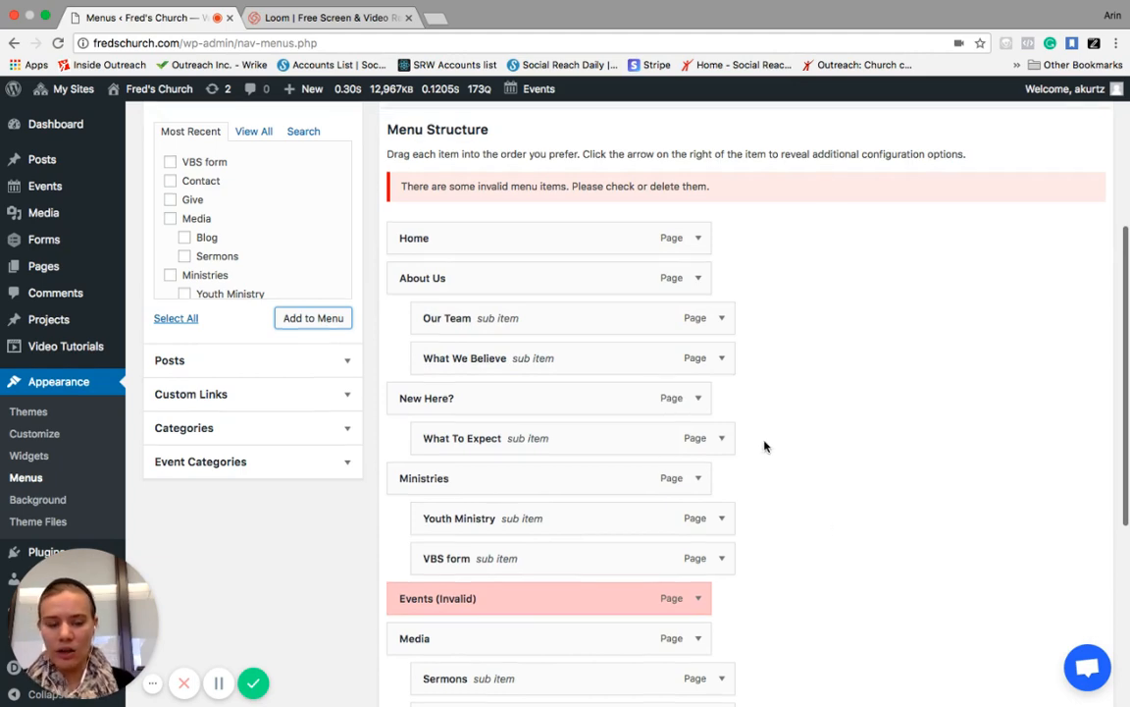
{"action": "scroll", "coordinate": [764, 447], "scroll_direction": "up", "scroll_amount": 3}
{"action": "left_click", "coordinate": [1069, 241]}
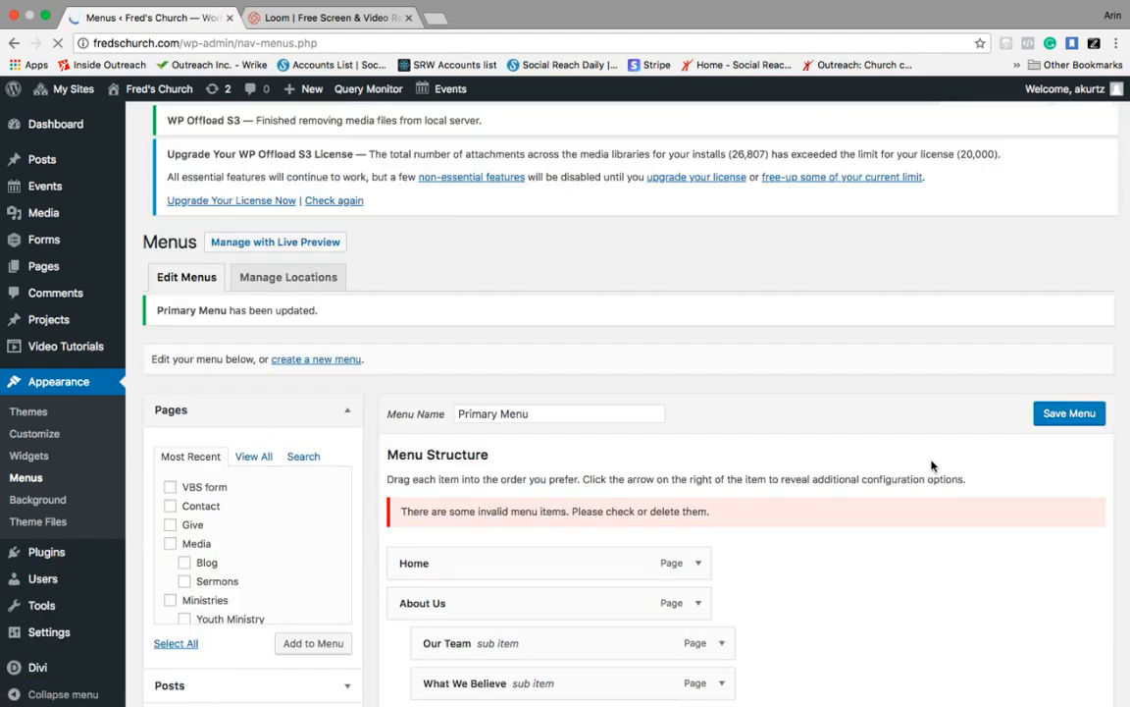
Remove the VBS form sub item under Ministries from the menu structure.
{"action": "scroll", "coordinate": [870, 518], "scroll_direction": "down", "scroll_amount": 5}
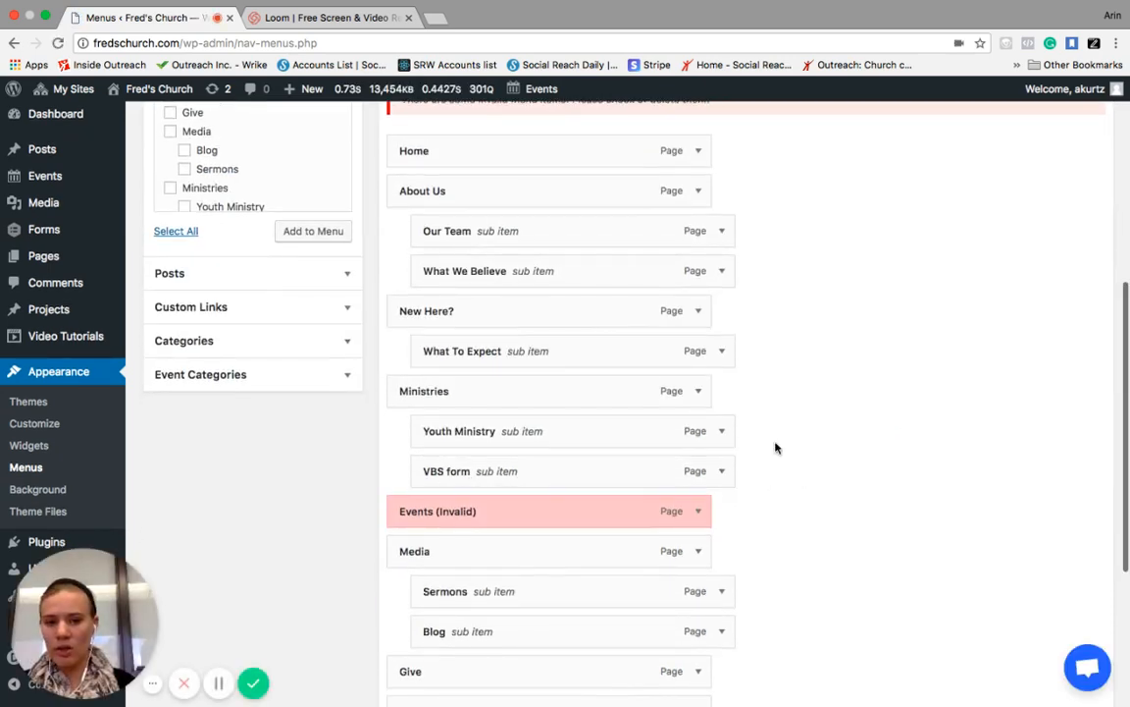
{"action": "scroll", "coordinate": [687, 363], "scroll_direction": "up", "scroll_amount": 1}
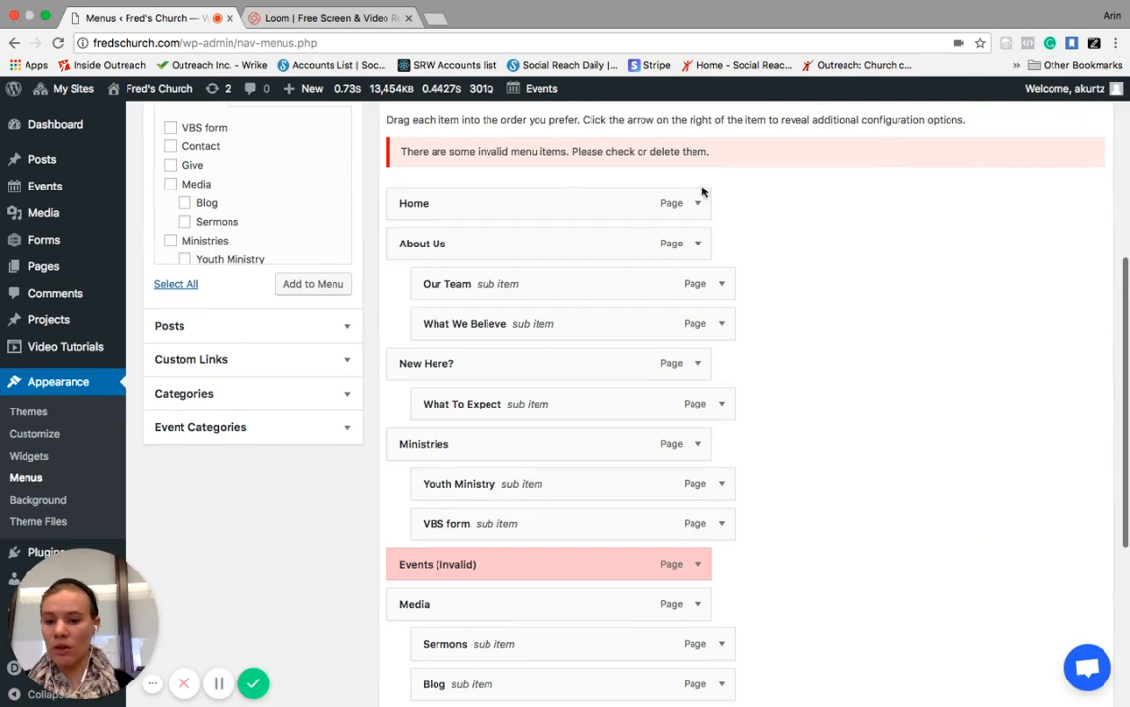
{"action": "scroll", "coordinate": [204, 186], "scroll_direction": "up", "scroll_amount": 1}
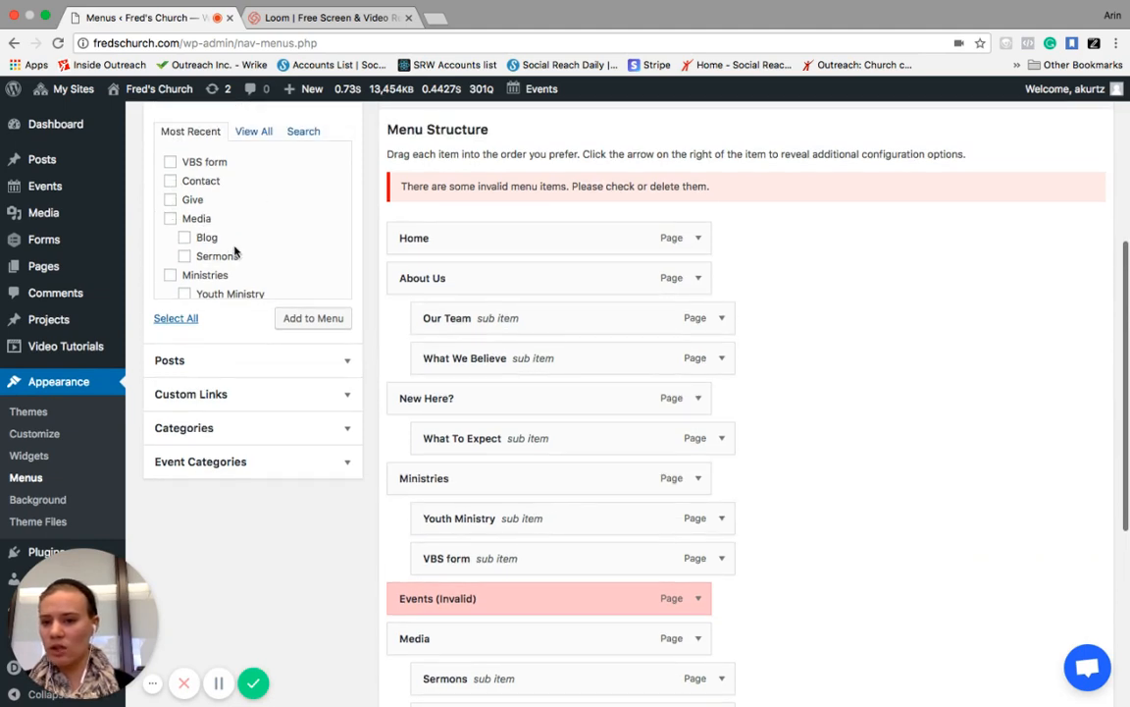
{"action": "scroll", "coordinate": [233, 250], "scroll_direction": "down", "scroll_amount": 1}
{"action": "scroll", "coordinate": [233, 252], "scroll_direction": "down", "scroll_amount": 2}
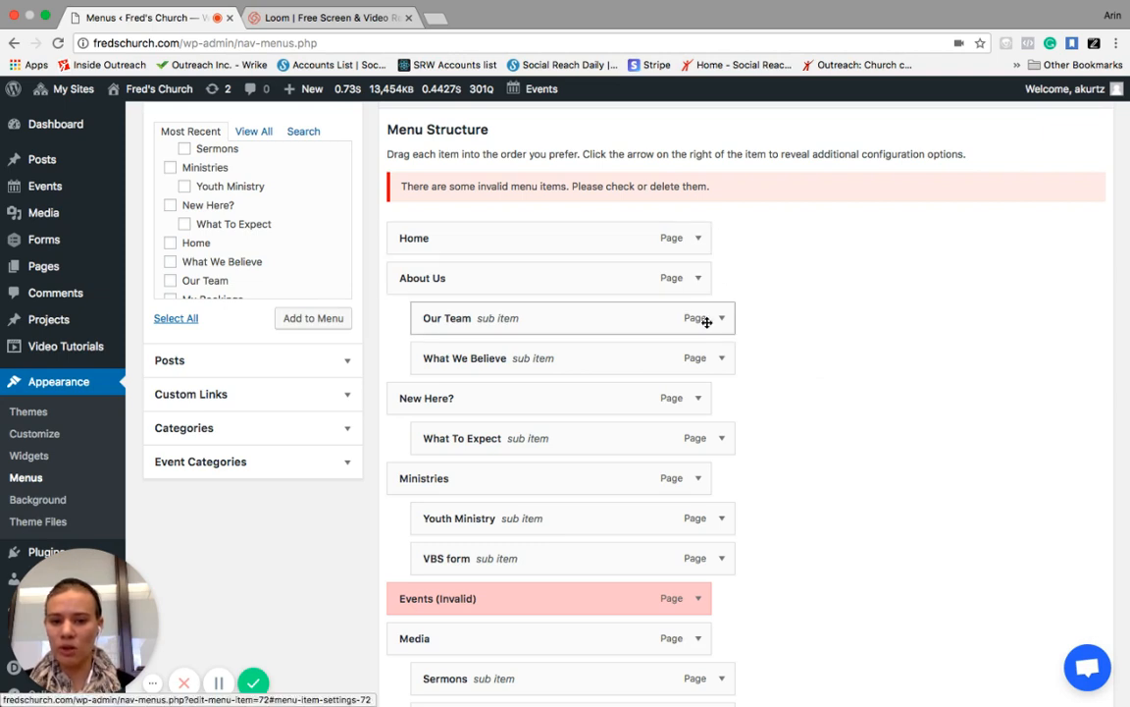
{"action": "scroll", "coordinate": [738, 400], "scroll_direction": "down", "scroll_amount": 1}
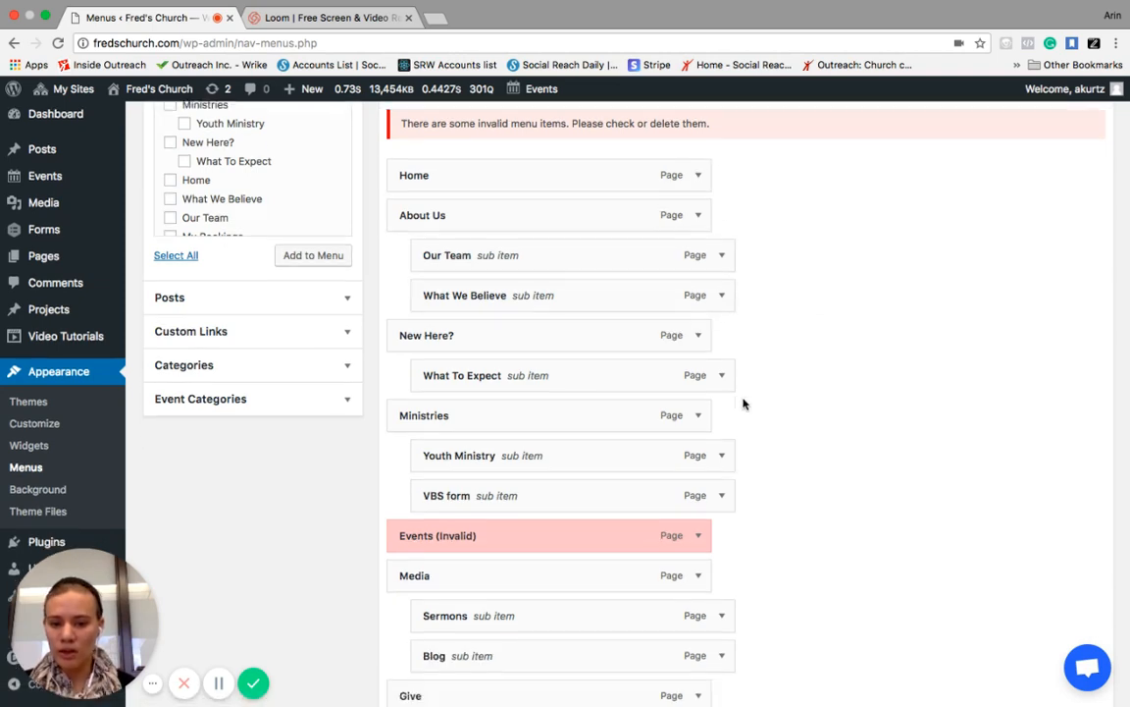
{"action": "left_click", "coordinate": [722, 496]}
{"action": "scroll", "coordinate": [791, 490], "scroll_direction": "down", "scroll_amount": 1}
{"action": "scroll", "coordinate": [791, 490], "scroll_direction": "down", "scroll_amount": 1}
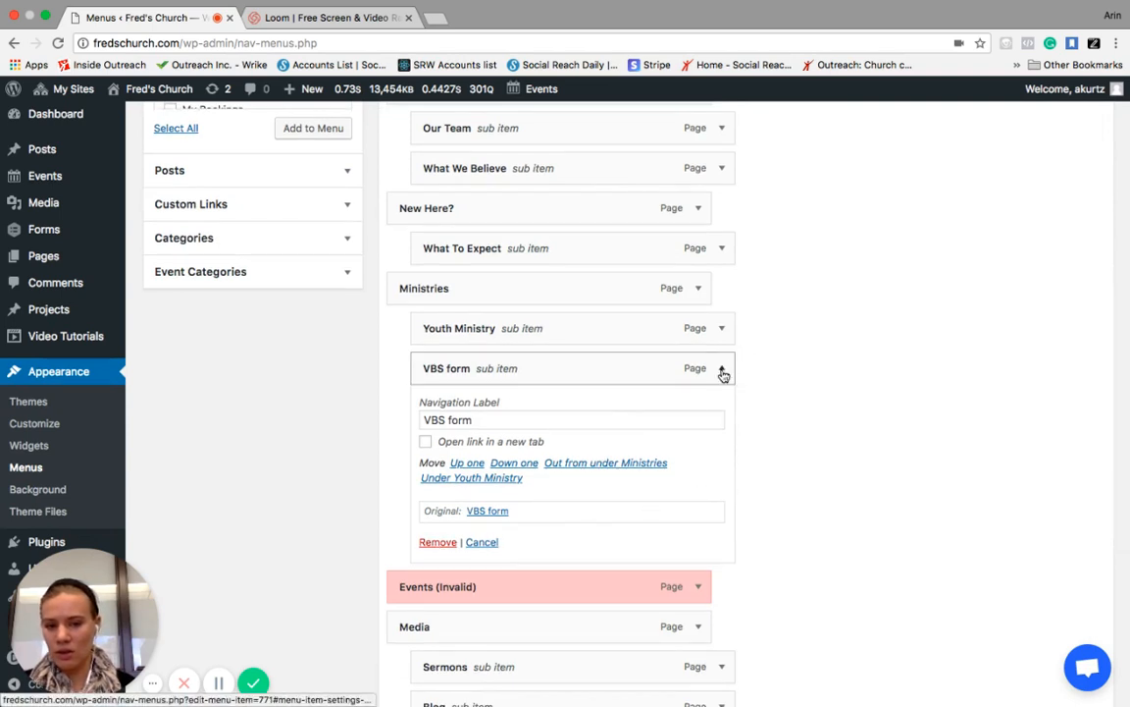
{"action": "left_click", "coordinate": [438, 542]}
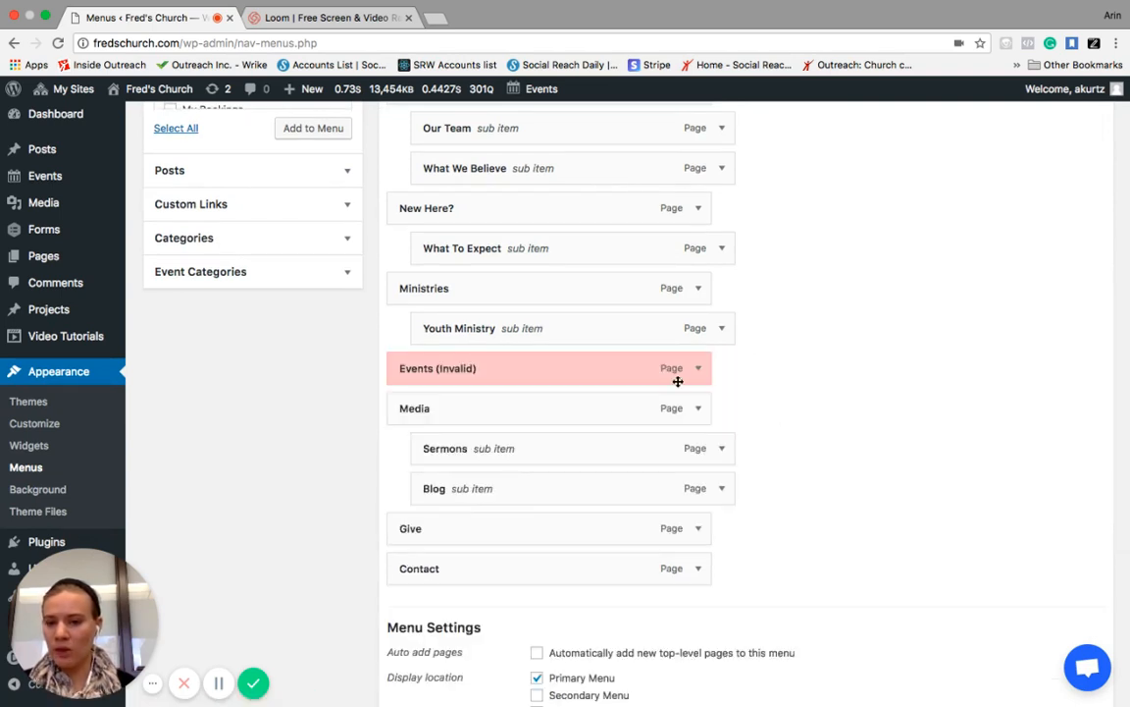
Expand the New Here? menu item to view its settings.
{"action": "scroll", "coordinate": [294, 378], "scroll_direction": "up", "scroll_amount": 5}
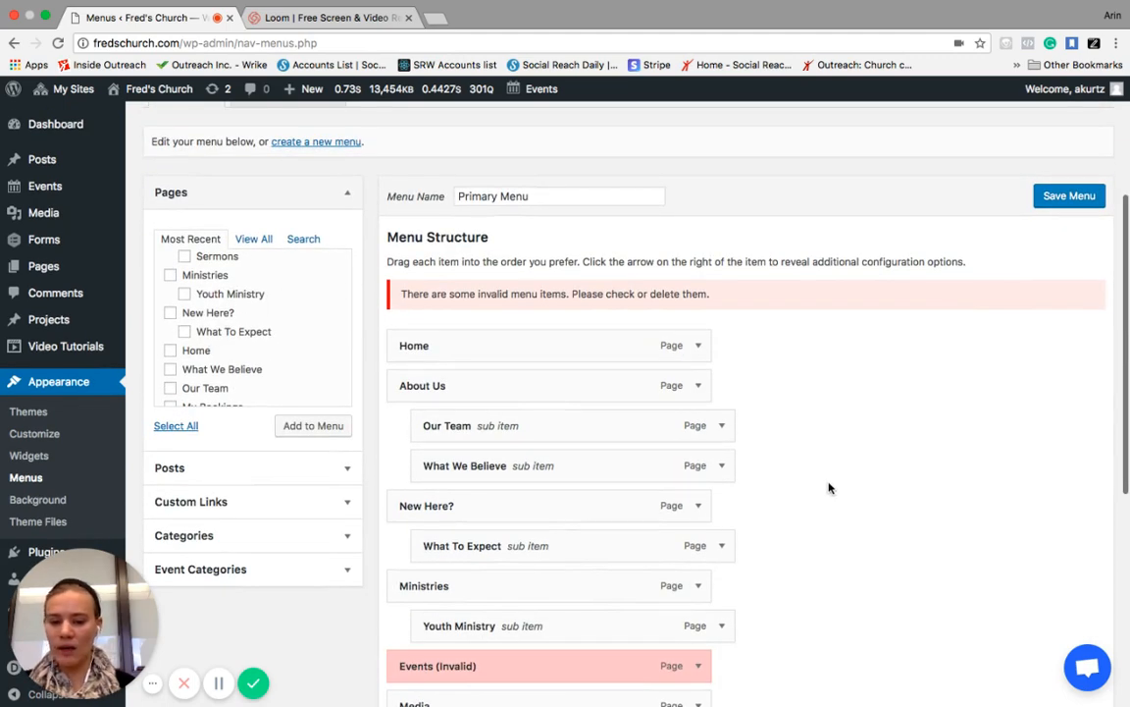
{"action": "scroll", "coordinate": [839, 496], "scroll_direction": "down", "scroll_amount": 2}
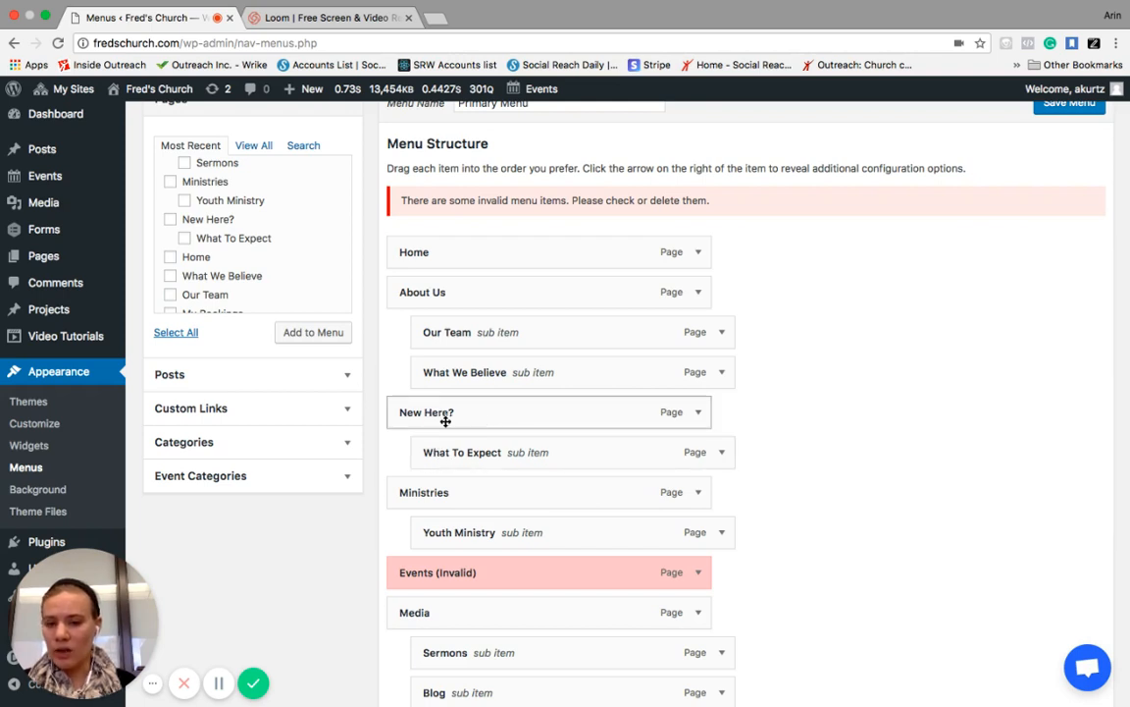
{"action": "left_click", "coordinate": [698, 412]}
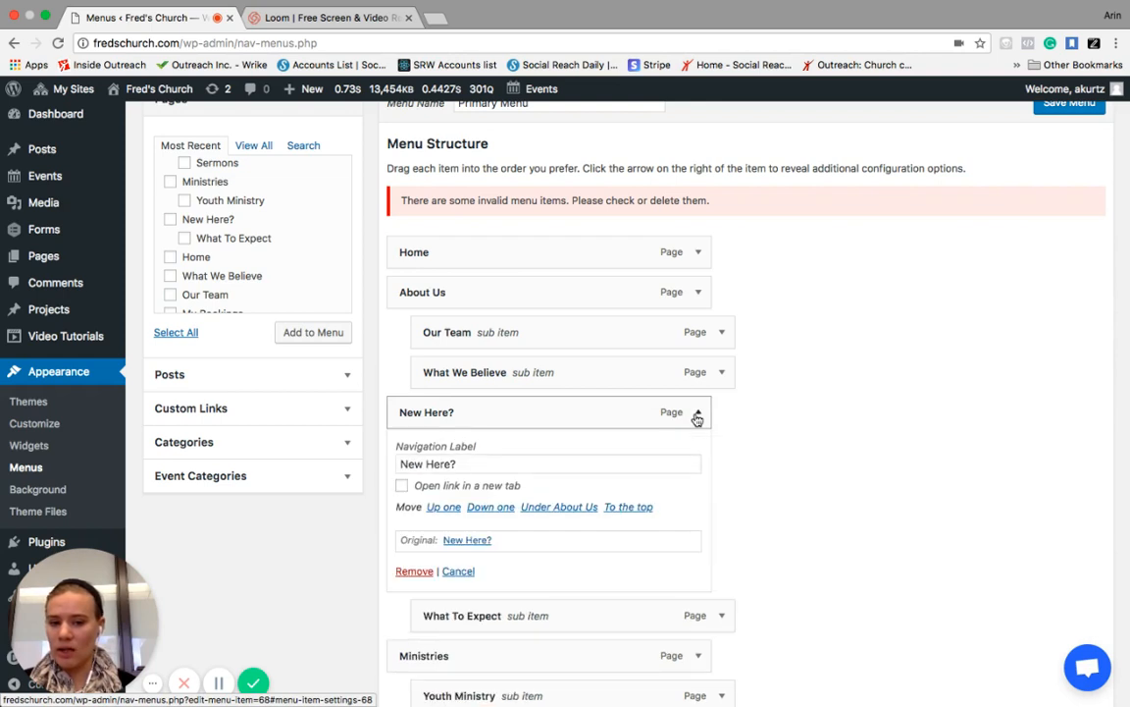
Add a custom link with URL # and link text VBS to the menu, and place it directly above Give.
{"action": "left_click", "coordinate": [217, 417]}
{"action": "left_click_drag", "start_coordinate": [270, 221], "coordinate": [168, 218]}
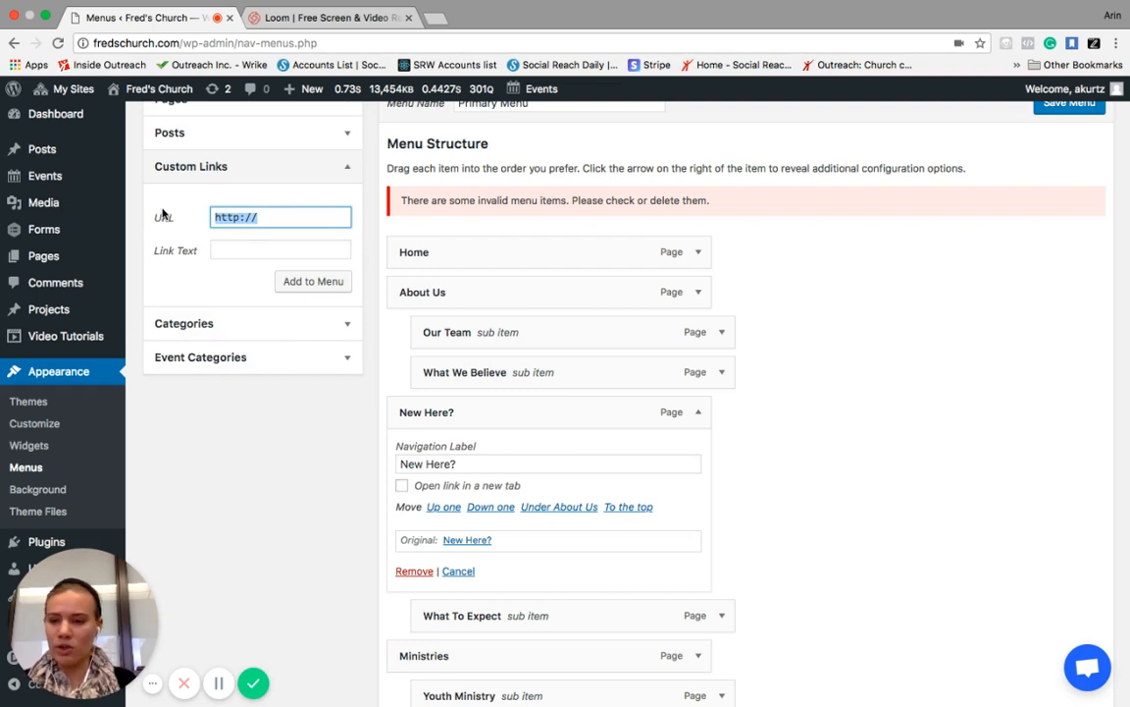
{"action": "left_click", "coordinate": [229, 247]}
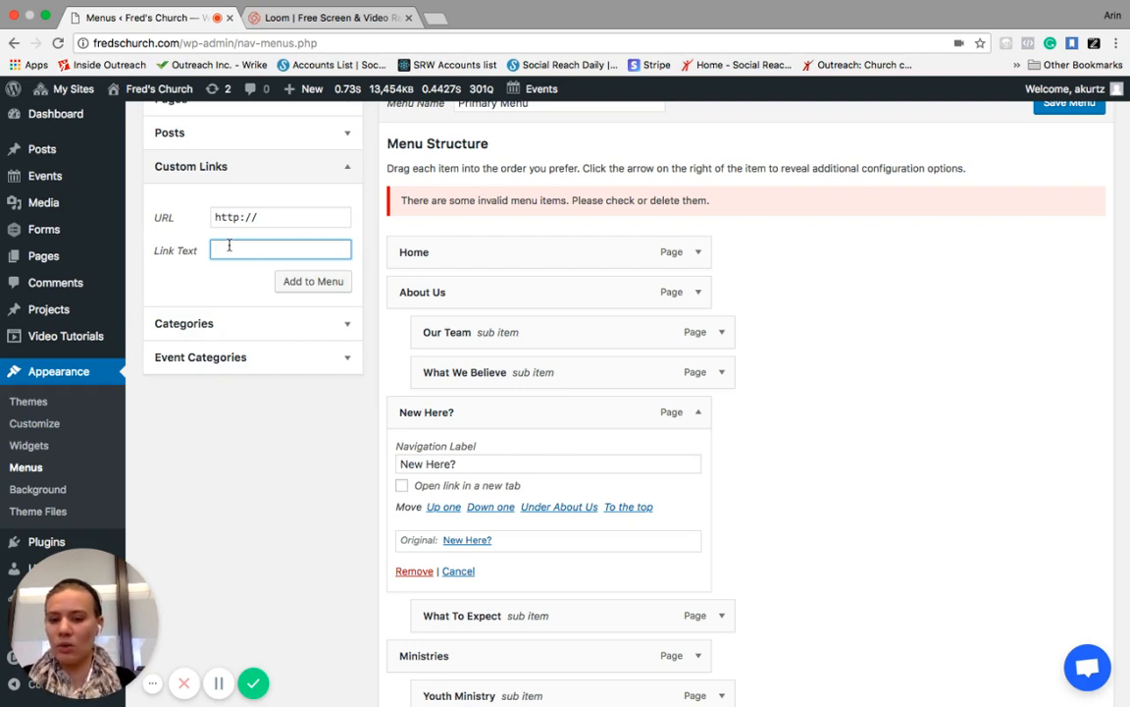
{"action": "type", "text": "VBS"}
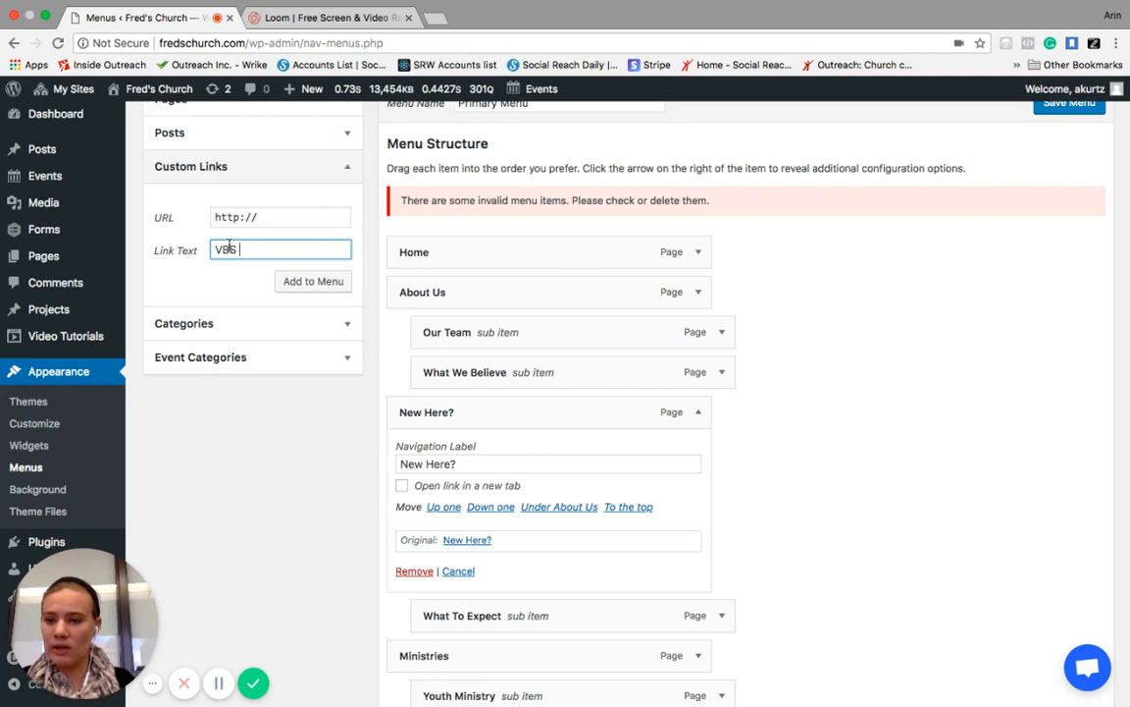
{"action": "left_click", "coordinate": [269, 217]}
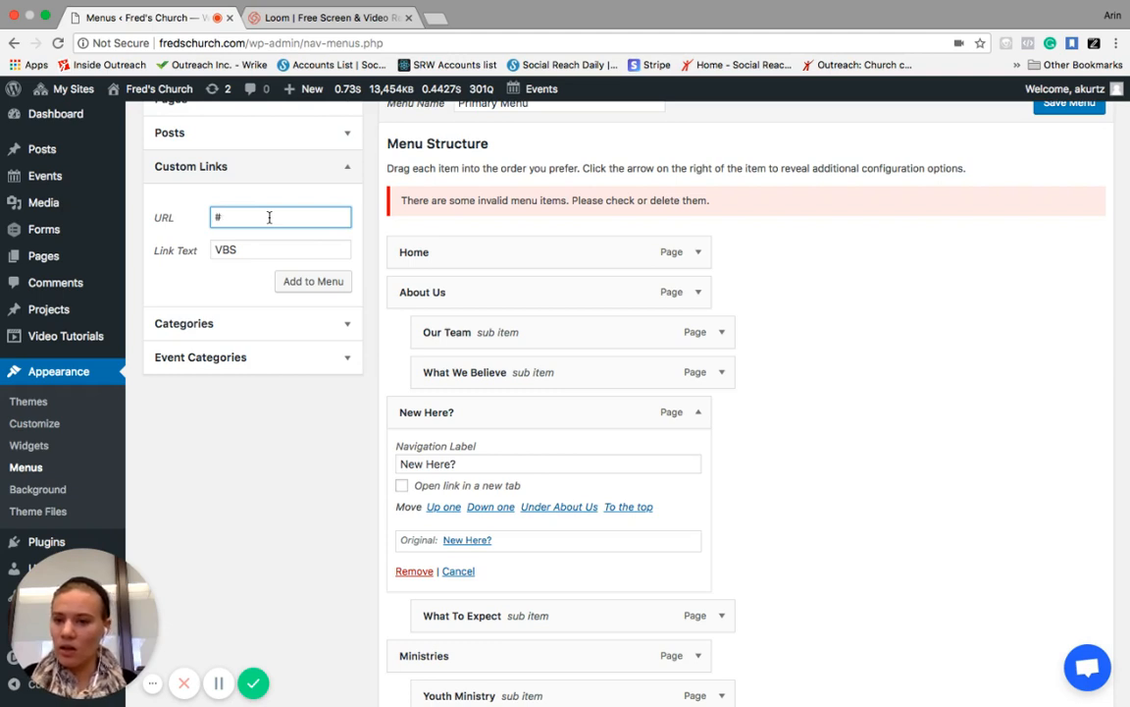
{"action": "left_click", "coordinate": [303, 283]}
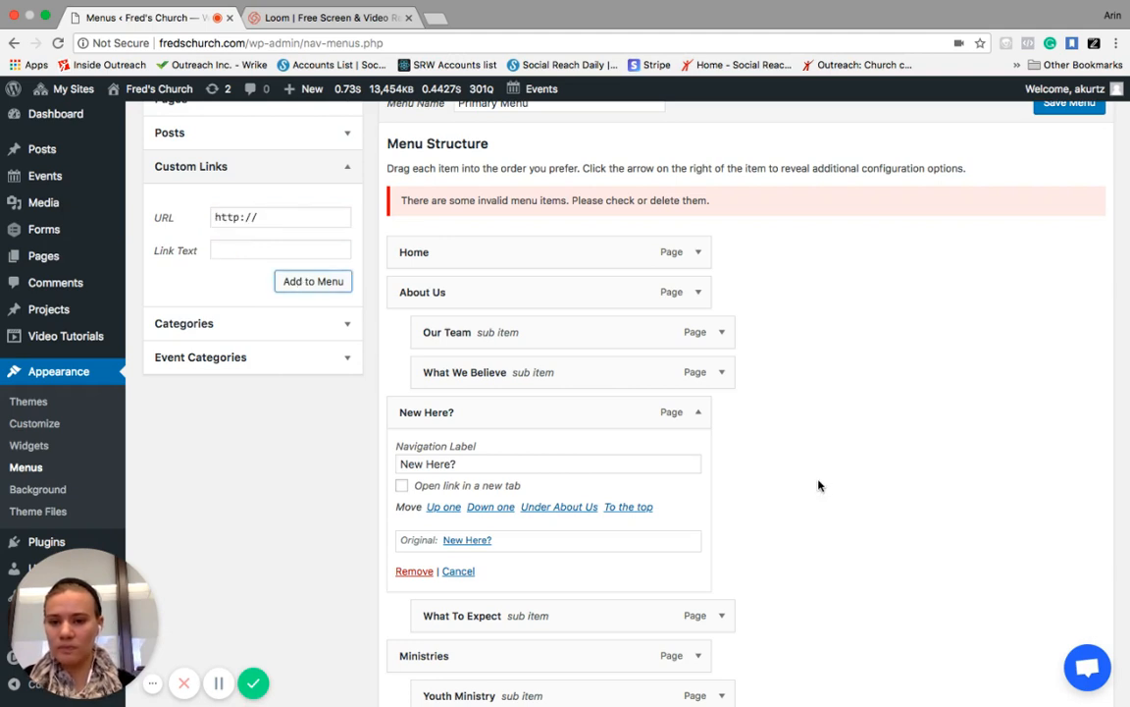
{"action": "scroll", "coordinate": [809, 487], "scroll_direction": "down", "scroll_amount": 8}
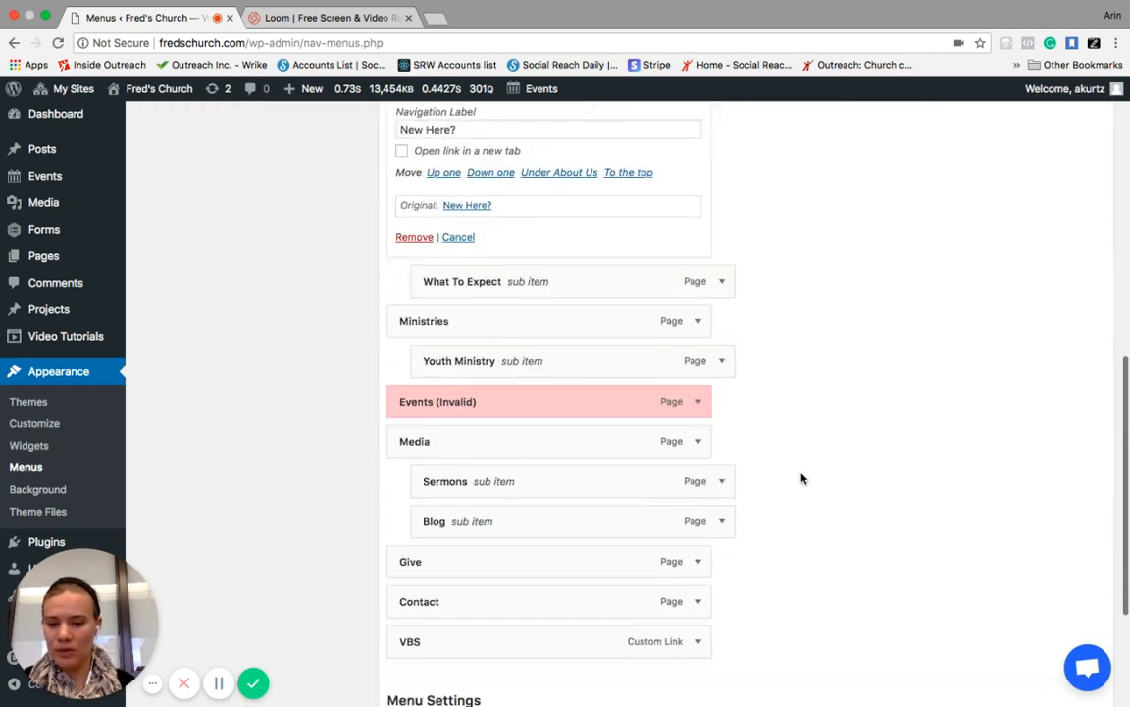
{"action": "left_click_drag", "start_coordinate": [480, 535], "coordinate": [479, 452]}
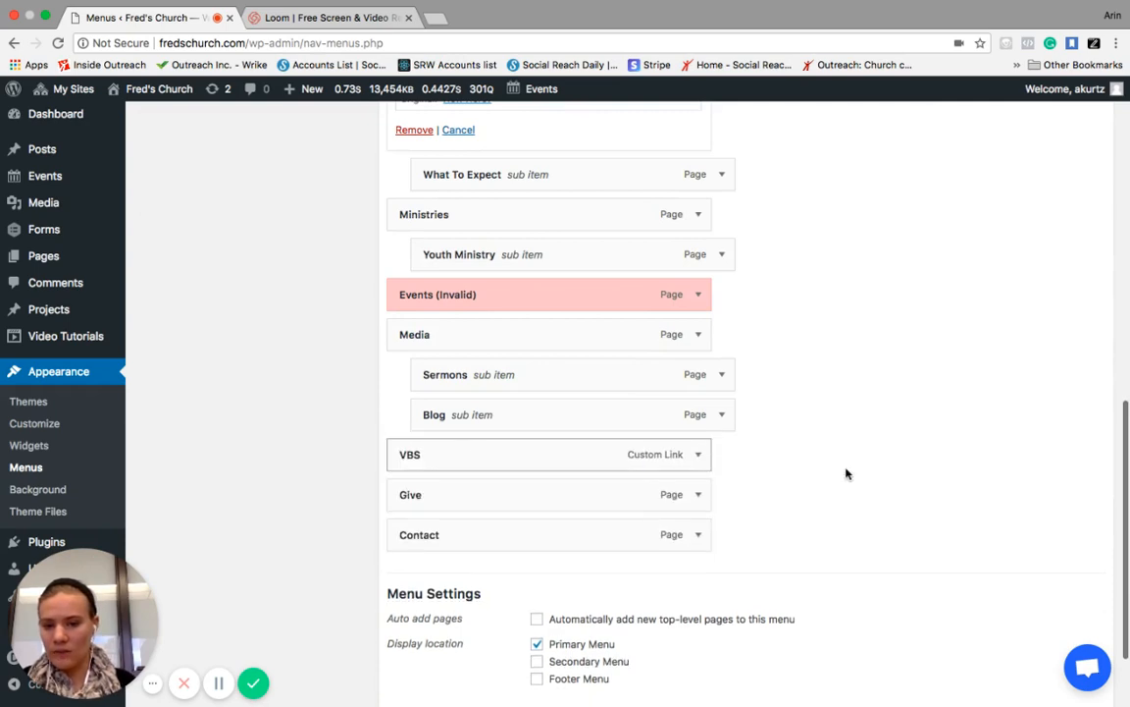
Add the VBS form page to the Primary Menu from the most recent pages.
{"action": "scroll", "coordinate": [356, 386], "scroll_direction": "up", "scroll_amount": 12}
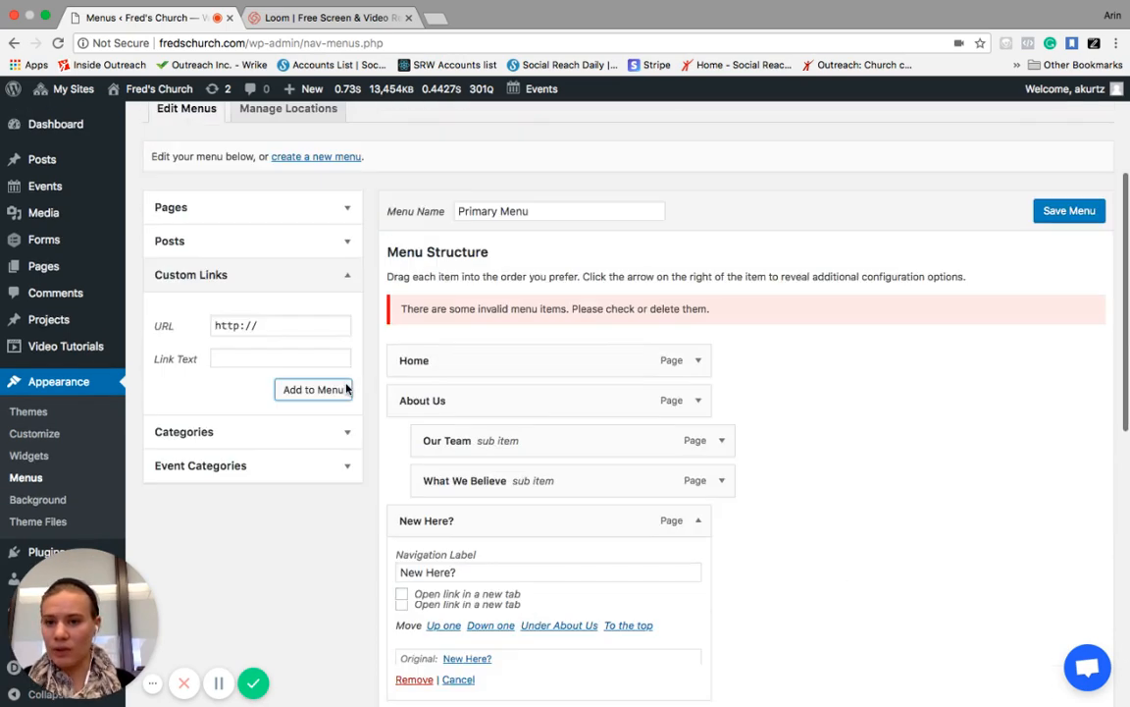
{"action": "left_click", "coordinate": [195, 234]}
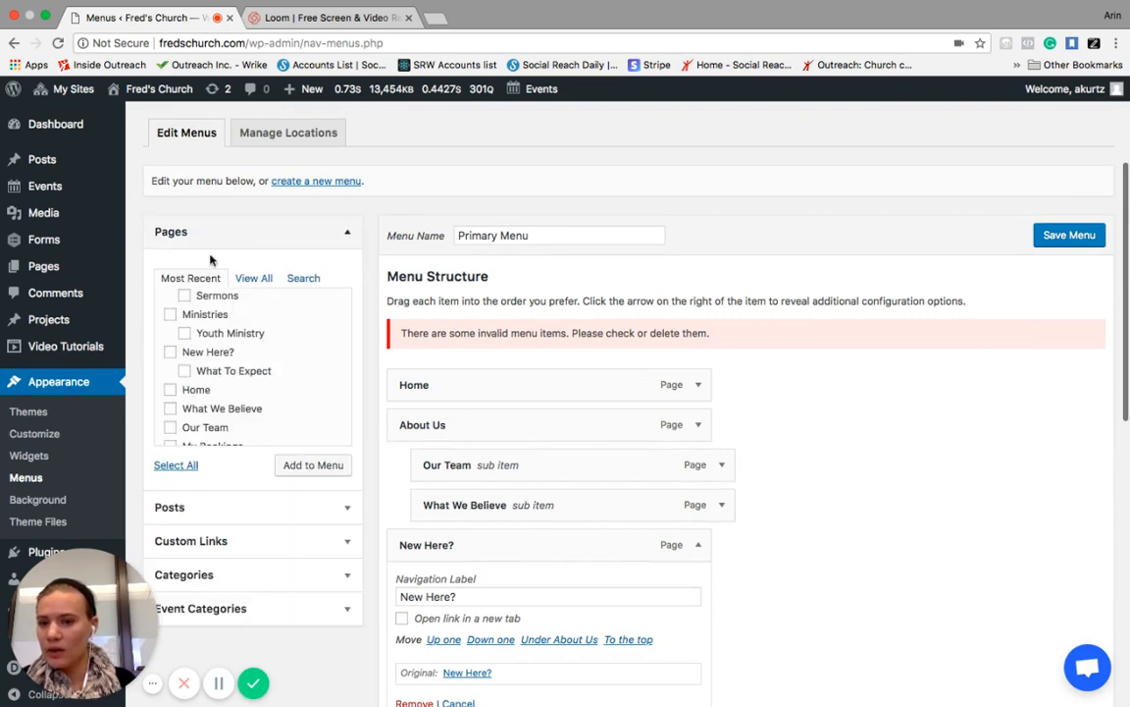
{"action": "scroll", "coordinate": [201, 387], "scroll_direction": "down", "scroll_amount": 2}
{"action": "scroll", "coordinate": [194, 346], "scroll_direction": "up", "scroll_amount": 5}
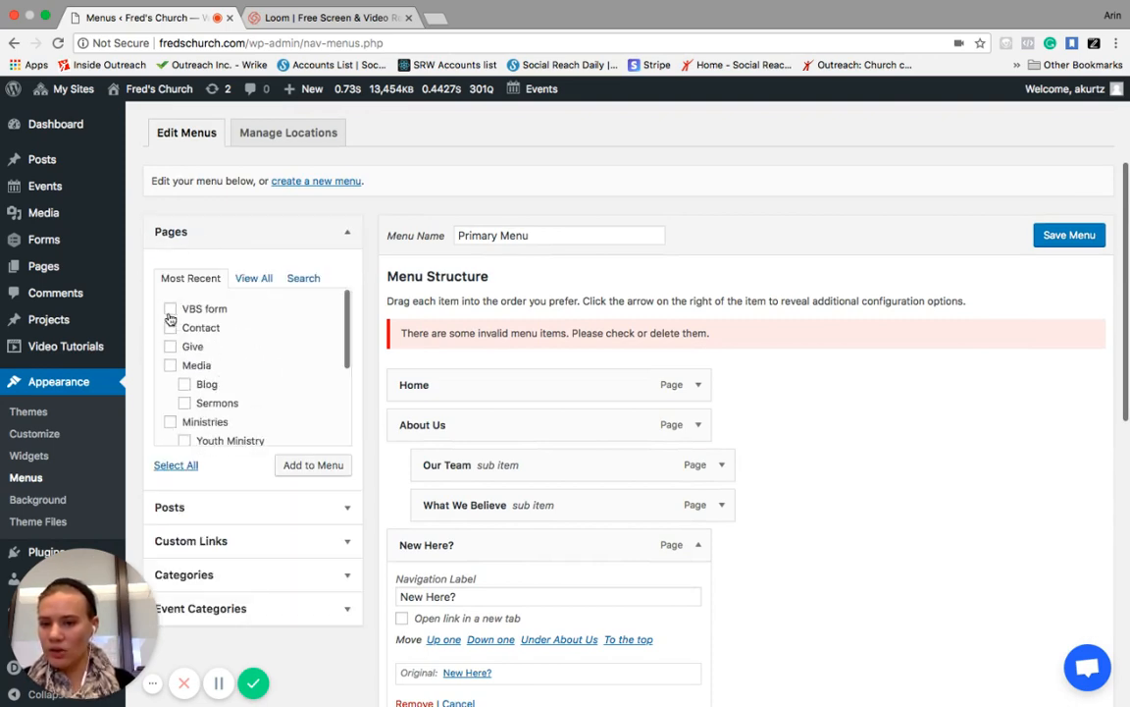
{"action": "scroll", "coordinate": [822, 469], "scroll_direction": "down", "scroll_amount": 5}
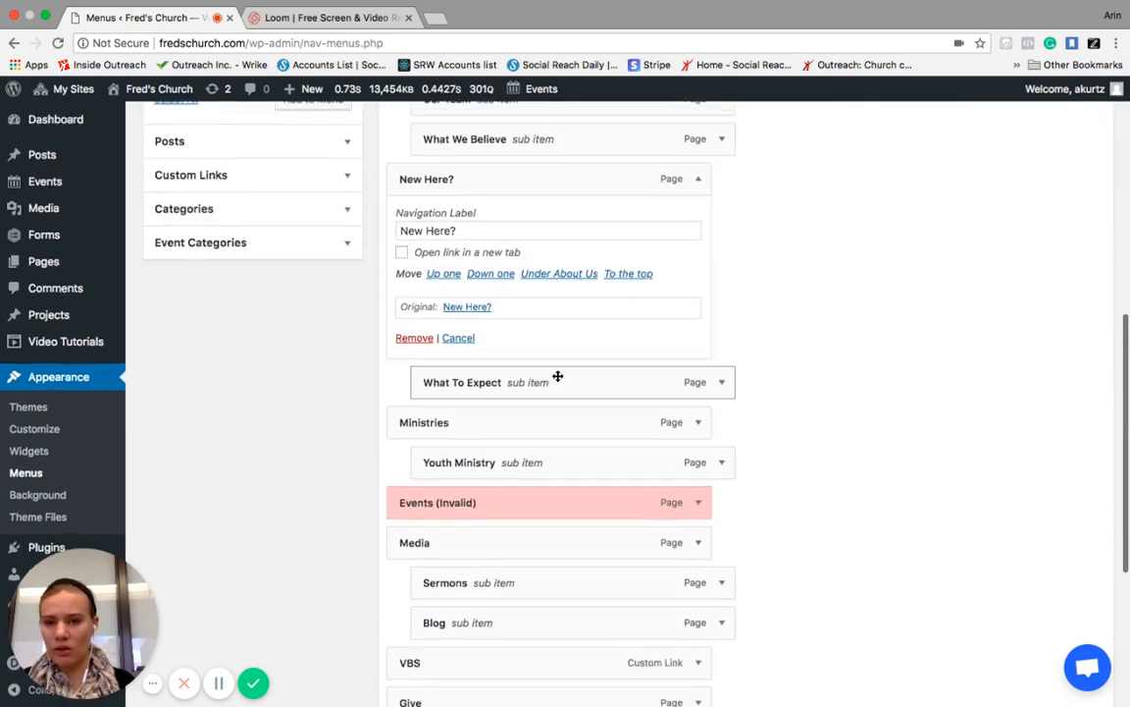
{"action": "scroll", "coordinate": [334, 196], "scroll_direction": "up", "scroll_amount": 2}
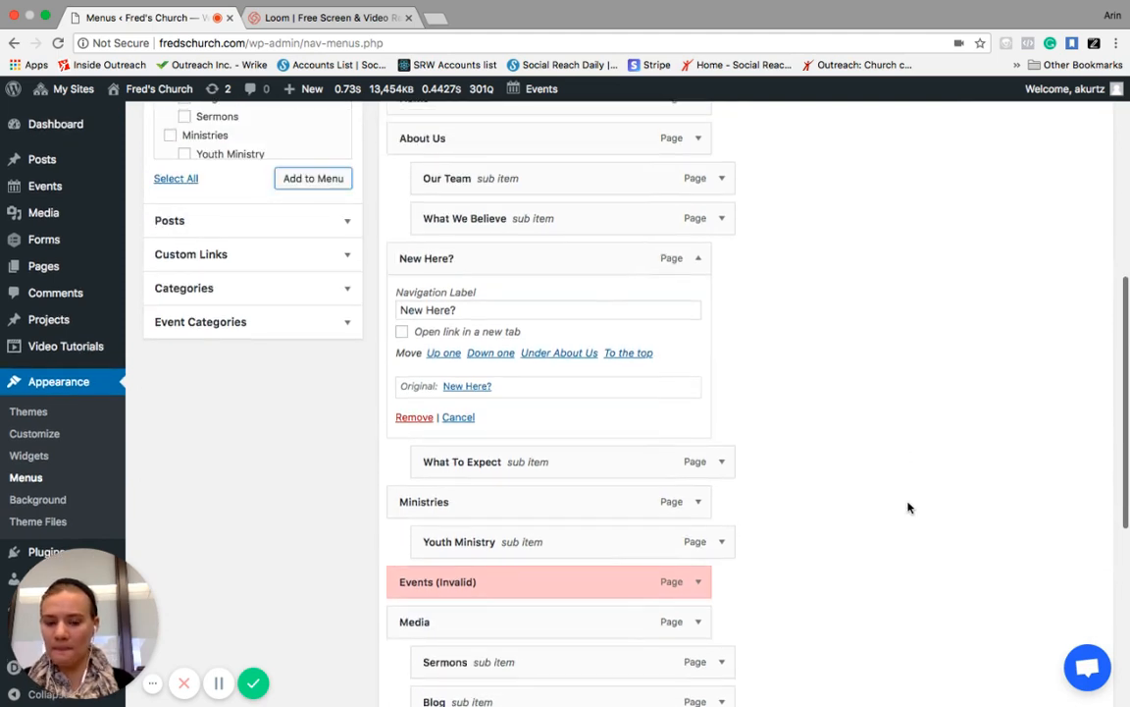
Nest the VBS form page as a sub item under the VBS custom link, and save the Primary Menu.
{"action": "scroll", "coordinate": [904, 512], "scroll_direction": "down", "scroll_amount": 5}
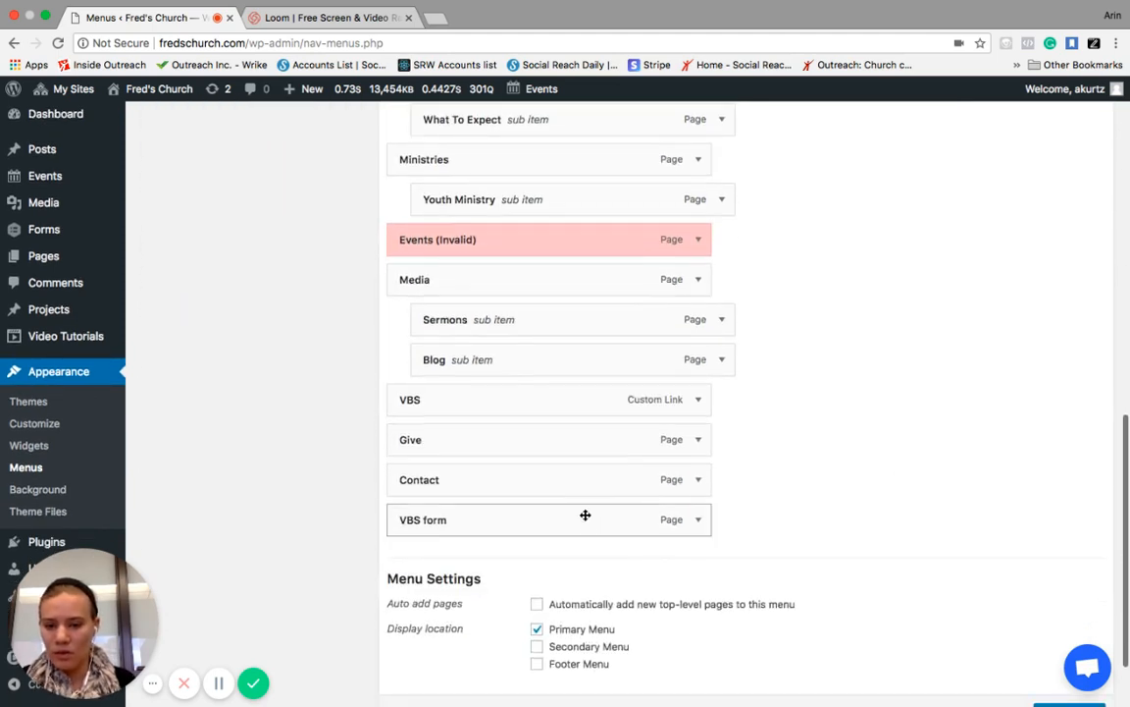
{"action": "left_click_drag", "start_coordinate": [590, 518], "coordinate": [638, 452]}
{"action": "scroll", "coordinate": [835, 492], "scroll_direction": "up", "scroll_amount": 10}
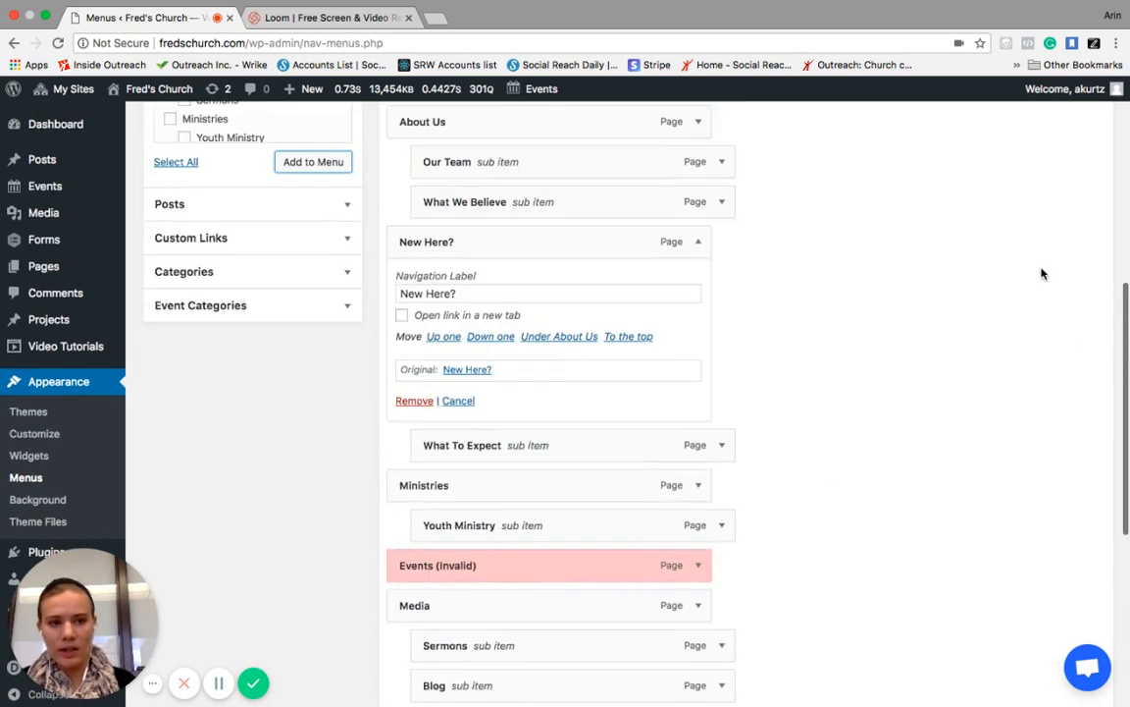
{"action": "scroll", "coordinate": [961, 256], "scroll_direction": "down", "scroll_amount": 1}
{"action": "left_click", "coordinate": [1055, 442]}
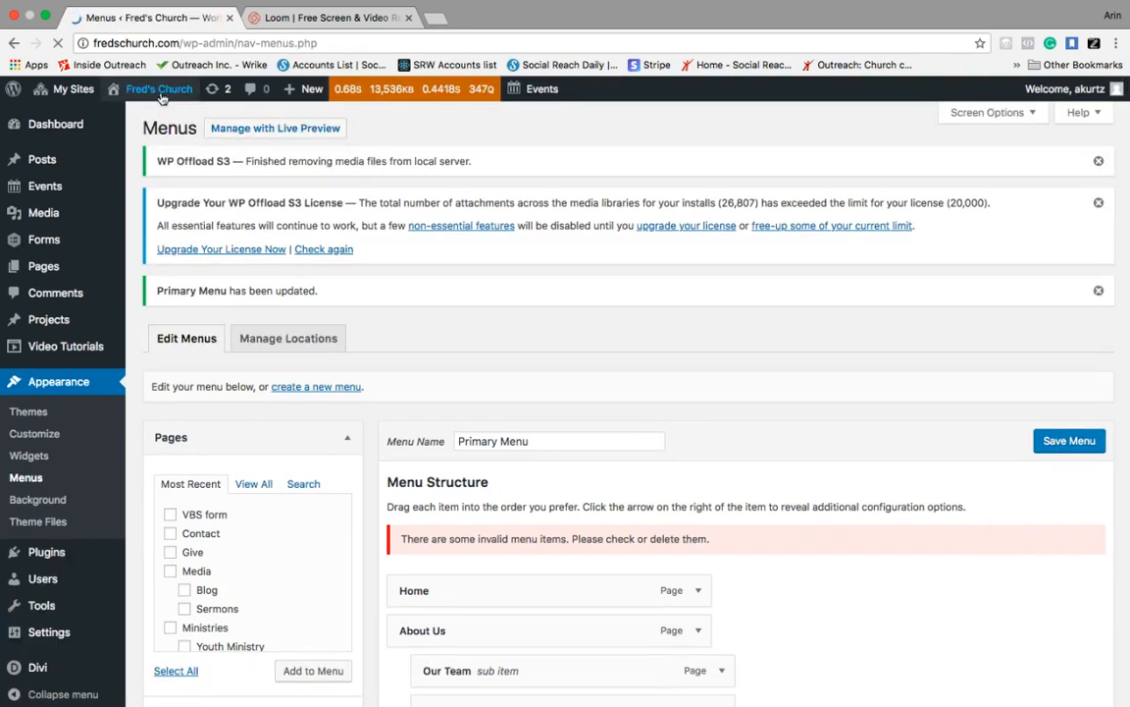
Visit the live church site and open the VBS form page from the VBS navigation item.
{"action": "mouse_move", "coordinate": [147, 90]}
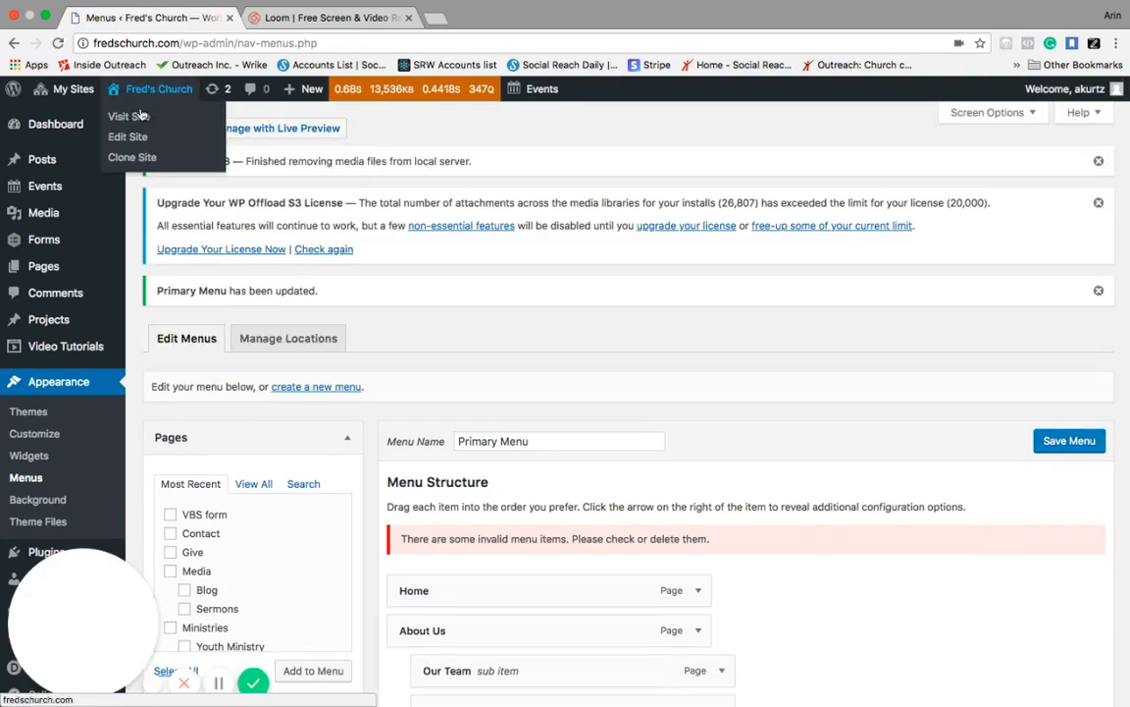
{"action": "left_click", "coordinate": [138, 118]}
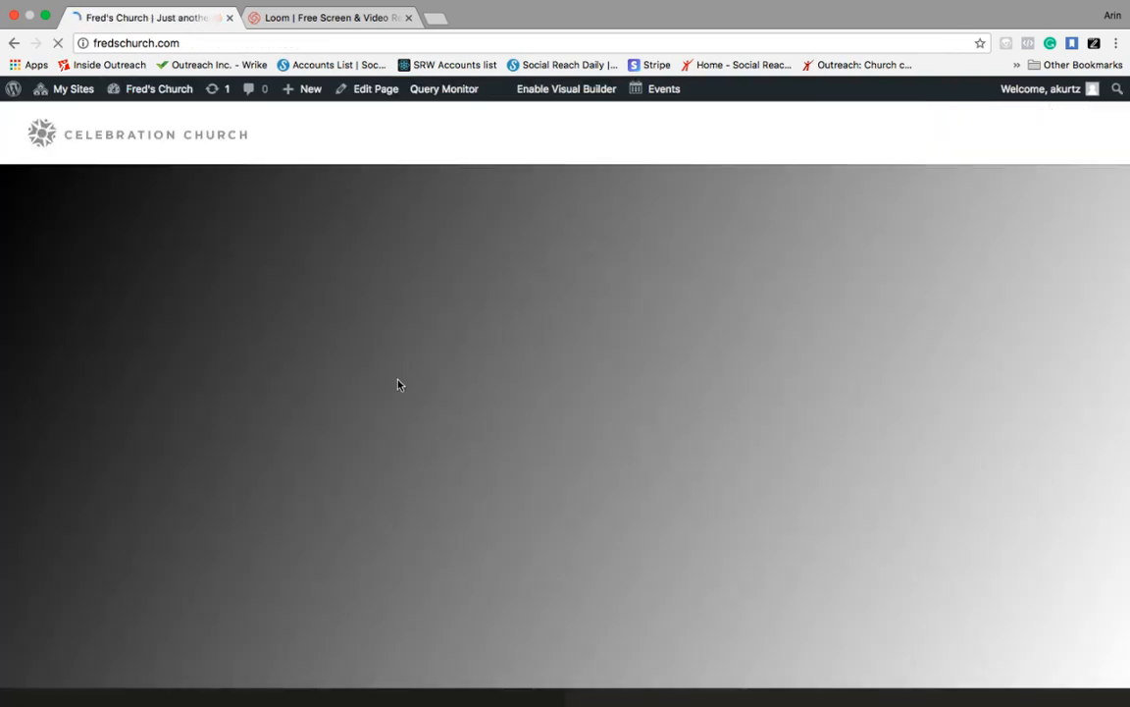
{"action": "mouse_move", "coordinate": [967, 137]}
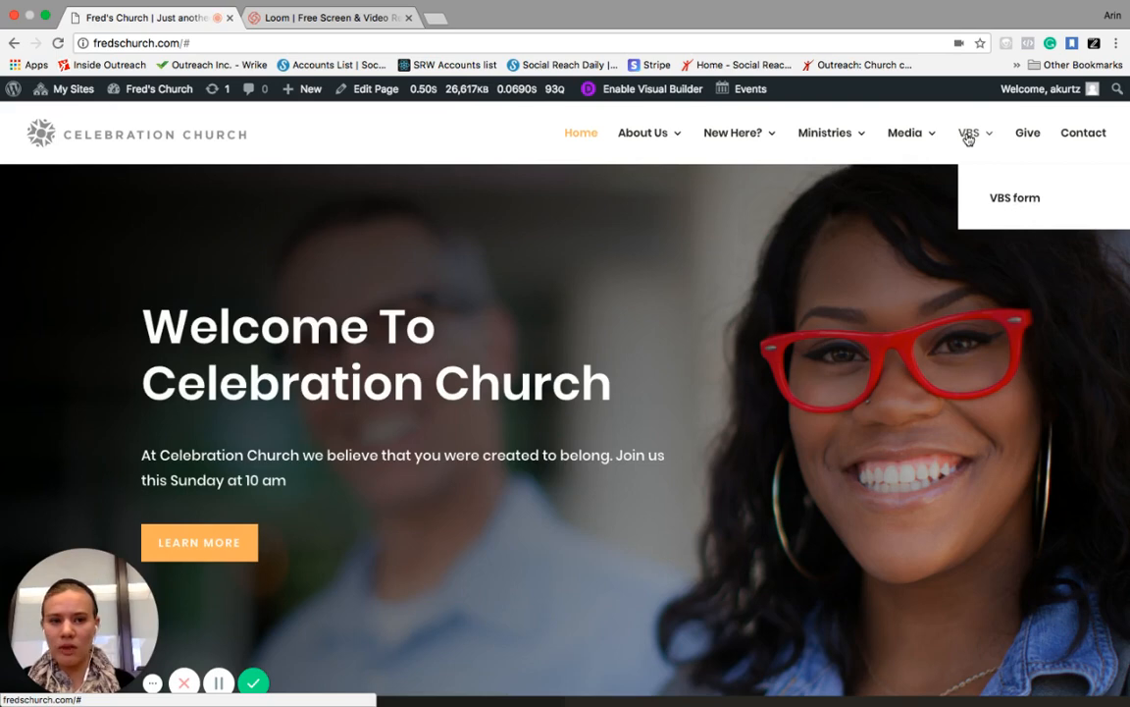
{"action": "left_click", "coordinate": [993, 206]}
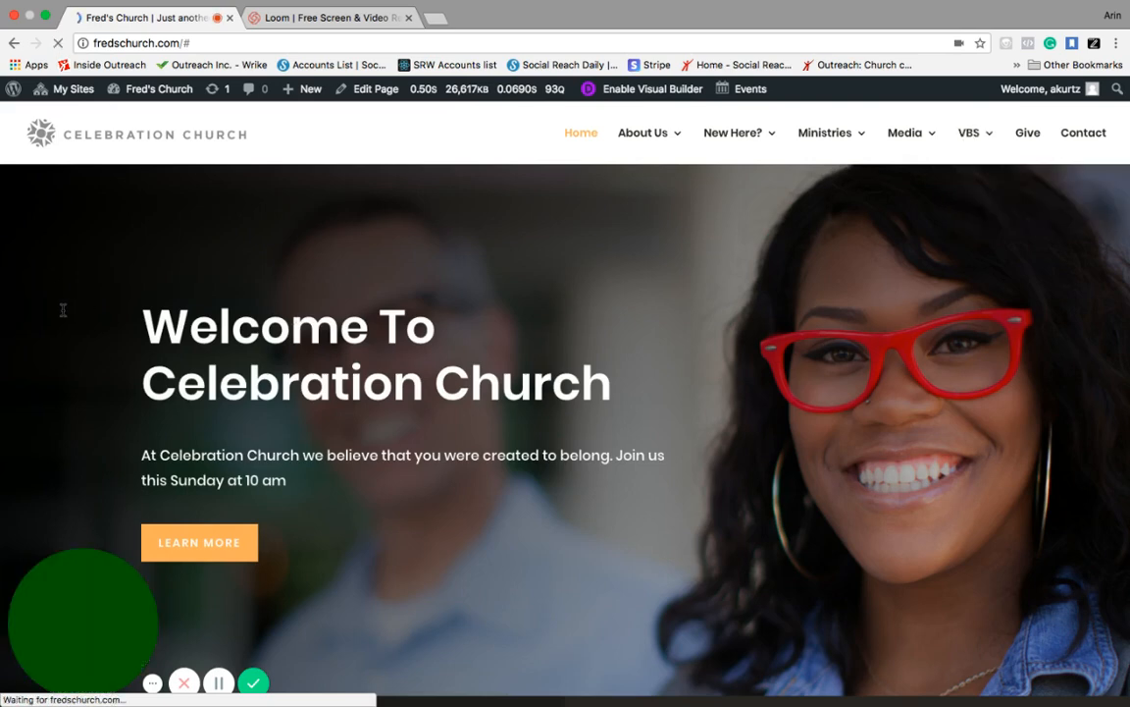
{"action": "scroll", "coordinate": [61, 349], "scroll_direction": "down", "scroll_amount": 1}
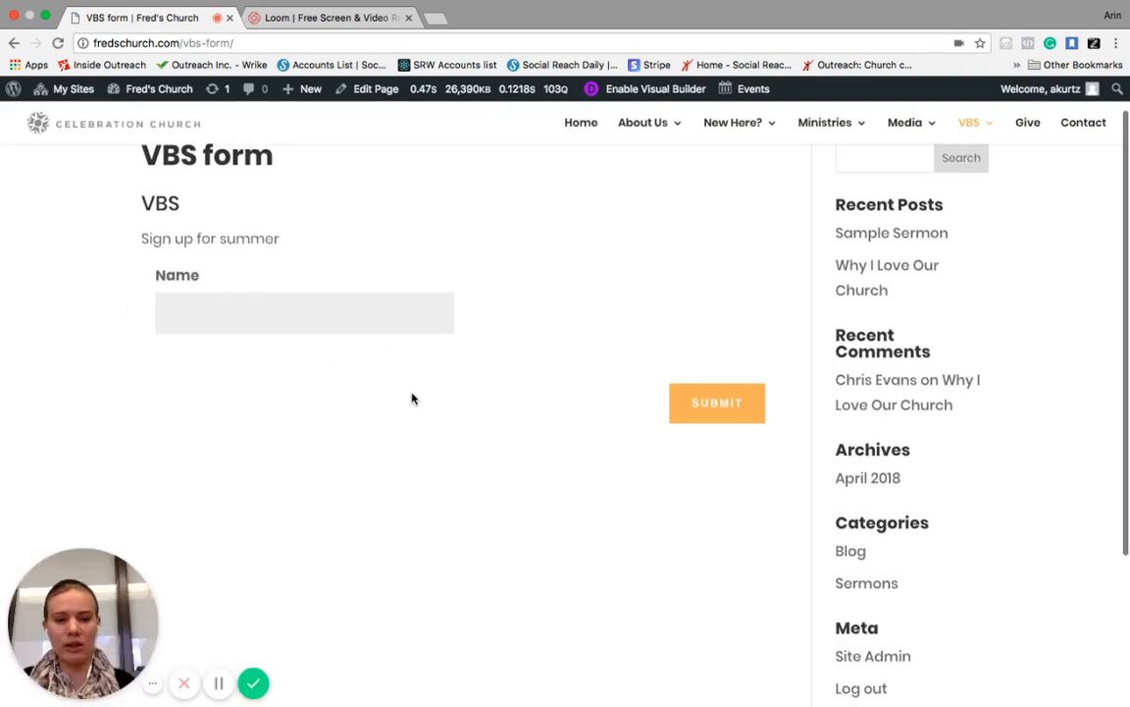
{"action": "scroll", "coordinate": [212, 384], "scroll_direction": "up", "scroll_amount": 2}
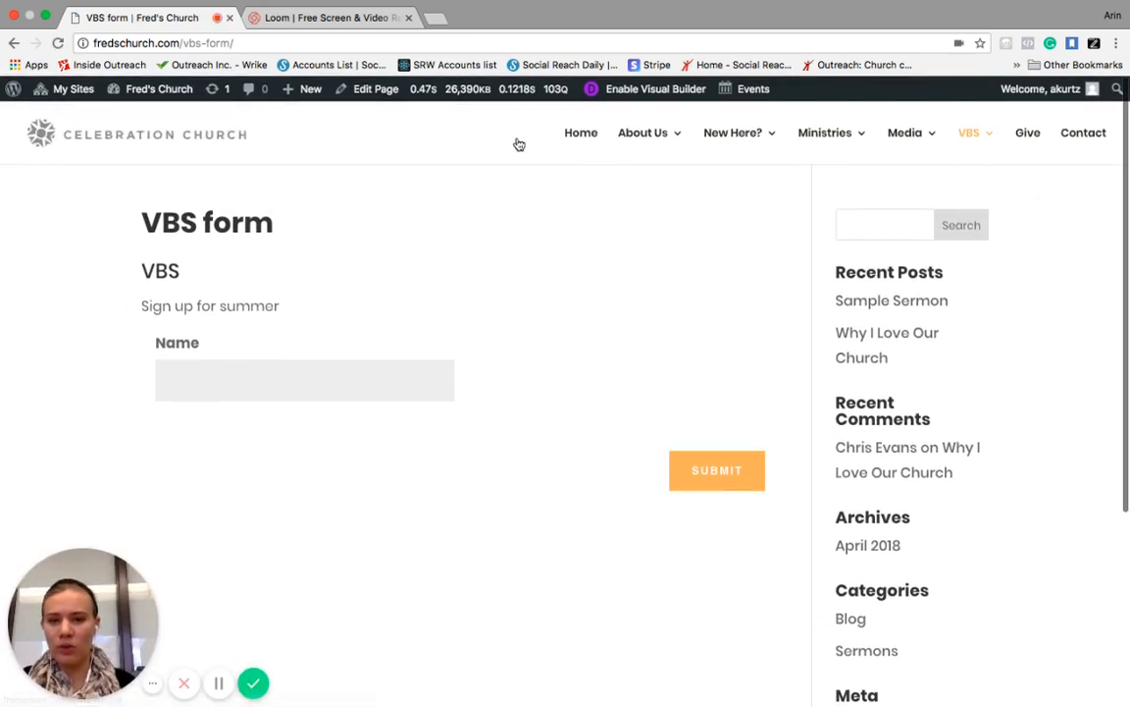
Return to the site's admin dashboard and open the Menus editor.
{"action": "mouse_move", "coordinate": [130, 101]}
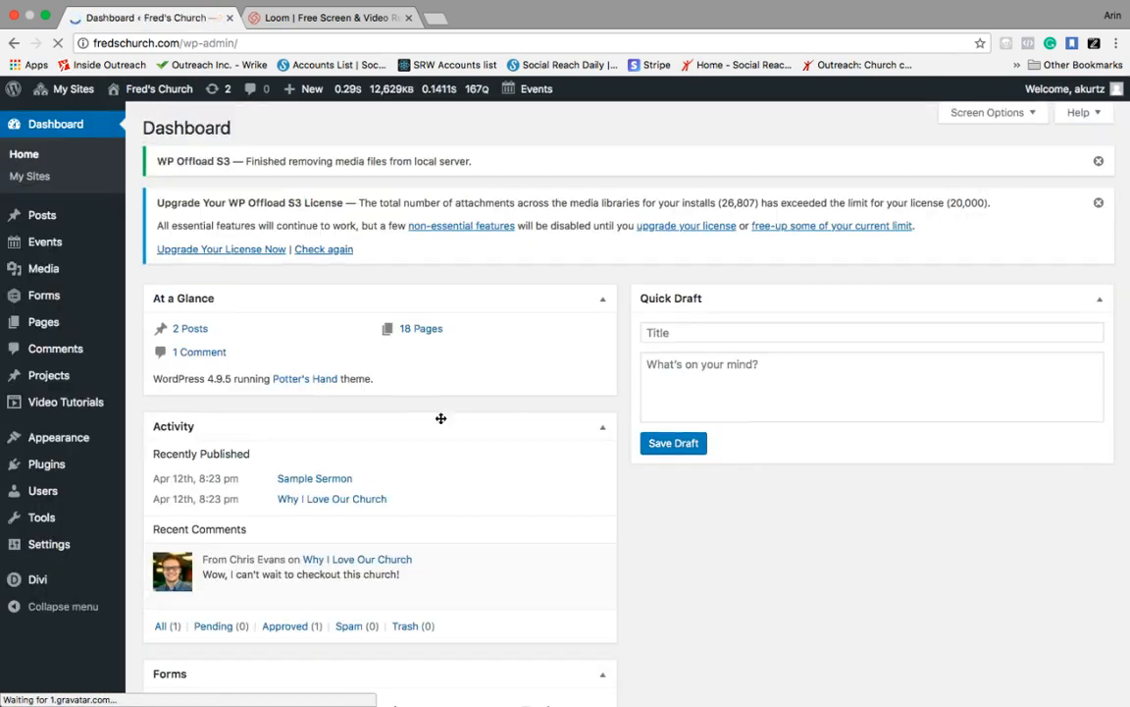
{"action": "scroll", "coordinate": [436, 453], "scroll_direction": "down", "scroll_amount": 2}
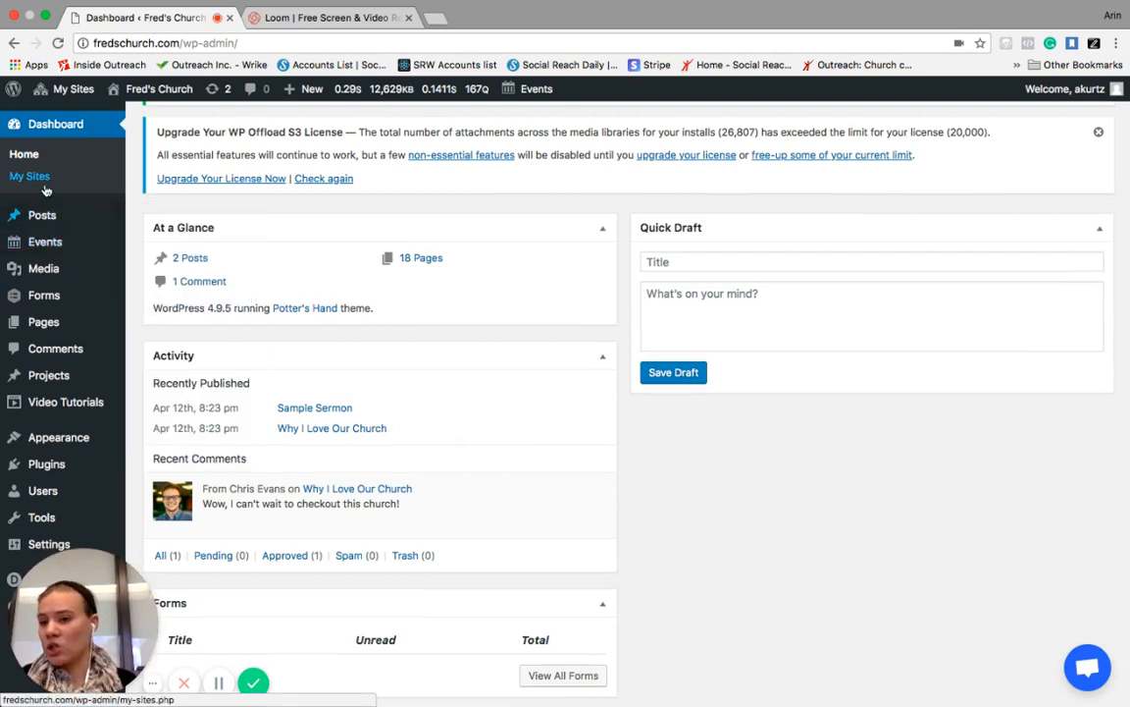
{"action": "scroll", "coordinate": [46, 191], "scroll_direction": "down", "scroll_amount": 1}
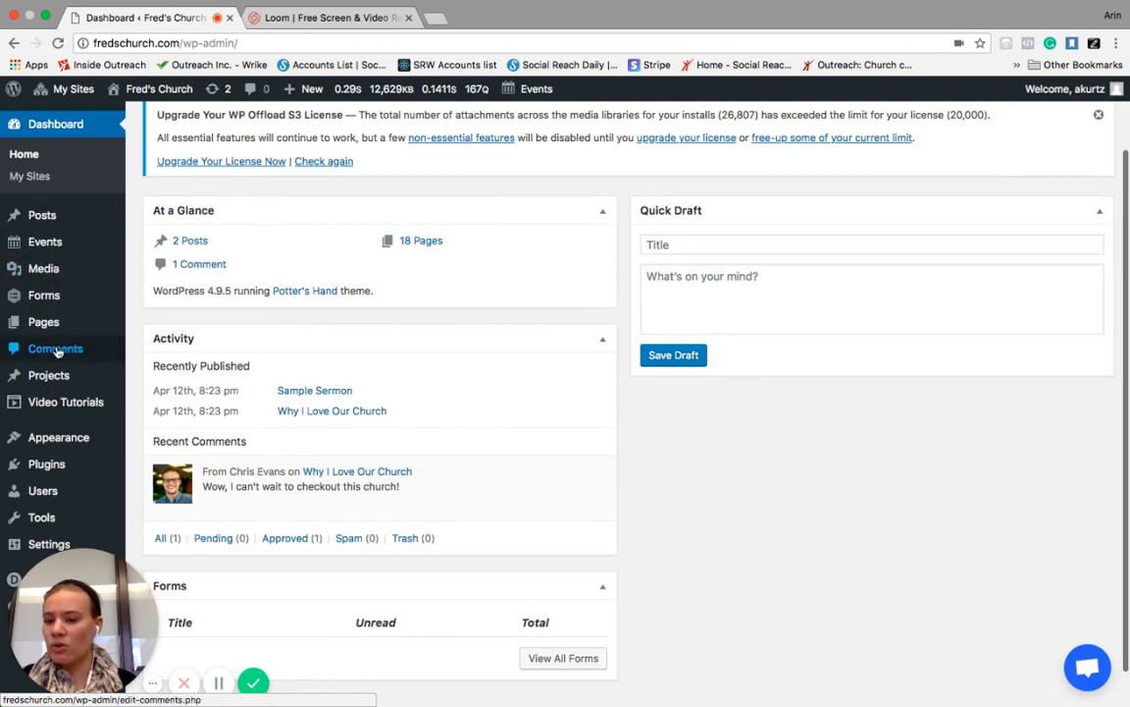
{"action": "scroll", "coordinate": [206, 417], "scroll_direction": "down", "scroll_amount": 2}
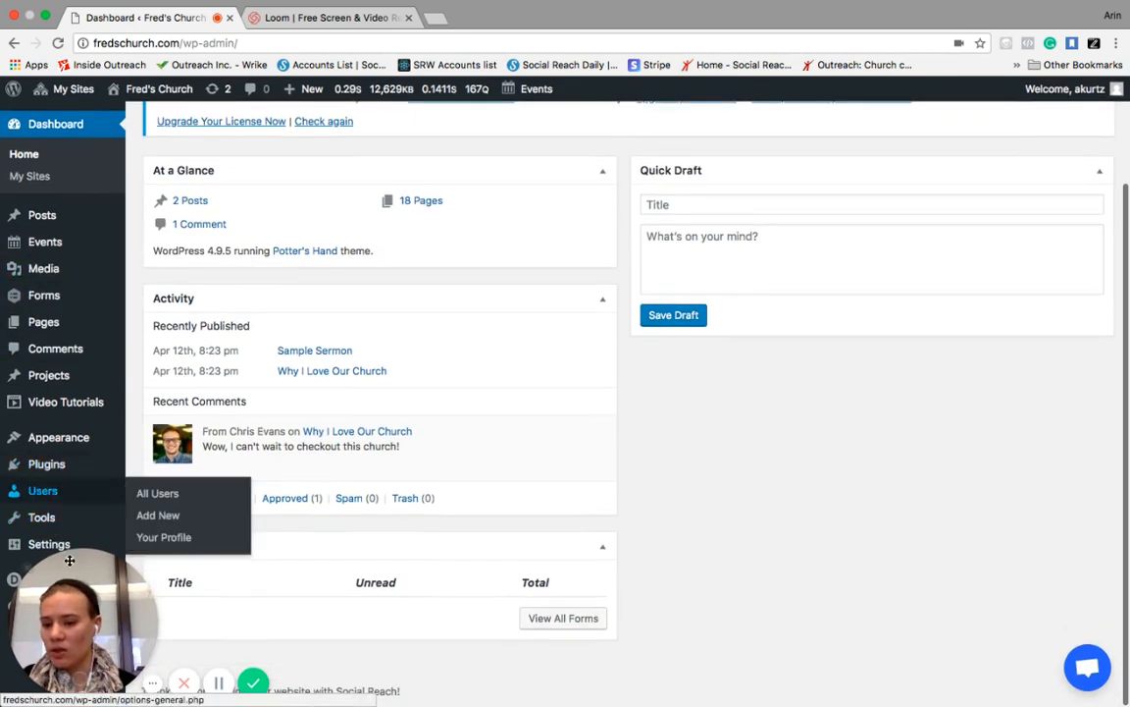
{"action": "left_click_drag", "start_coordinate": [74, 579], "coordinate": [671, 455]}
{"action": "mouse_move", "coordinate": [56, 443]}
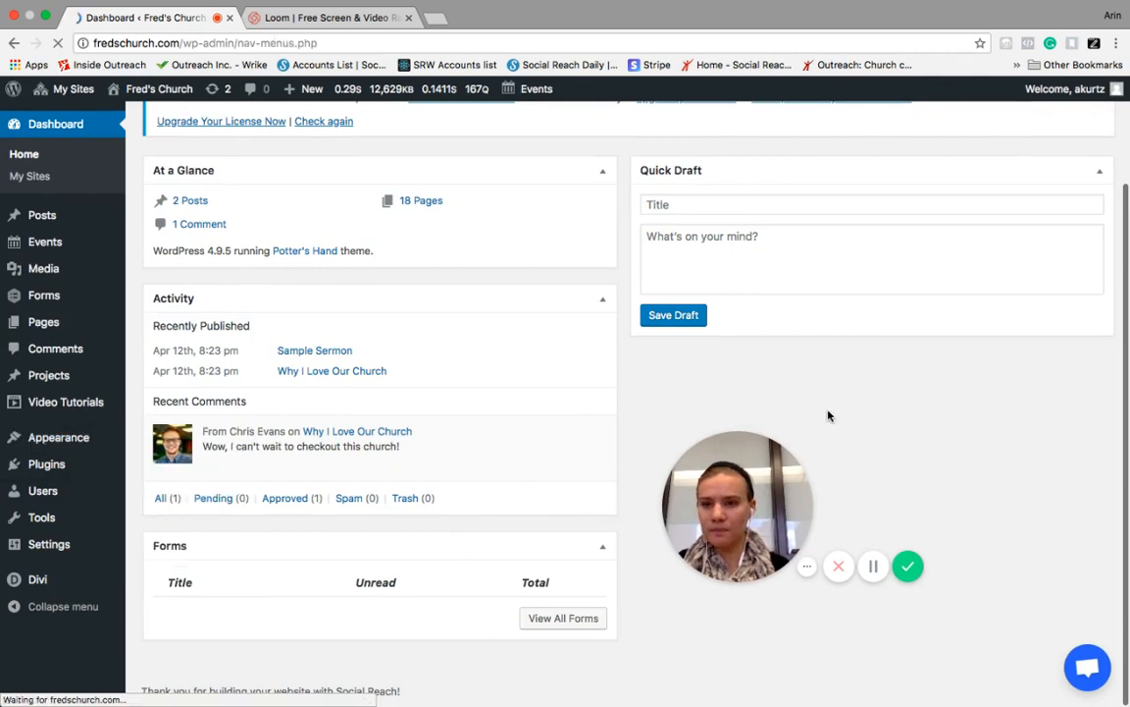
{"action": "scroll", "coordinate": [373, 517], "scroll_direction": "down", "scroll_amount": 6}
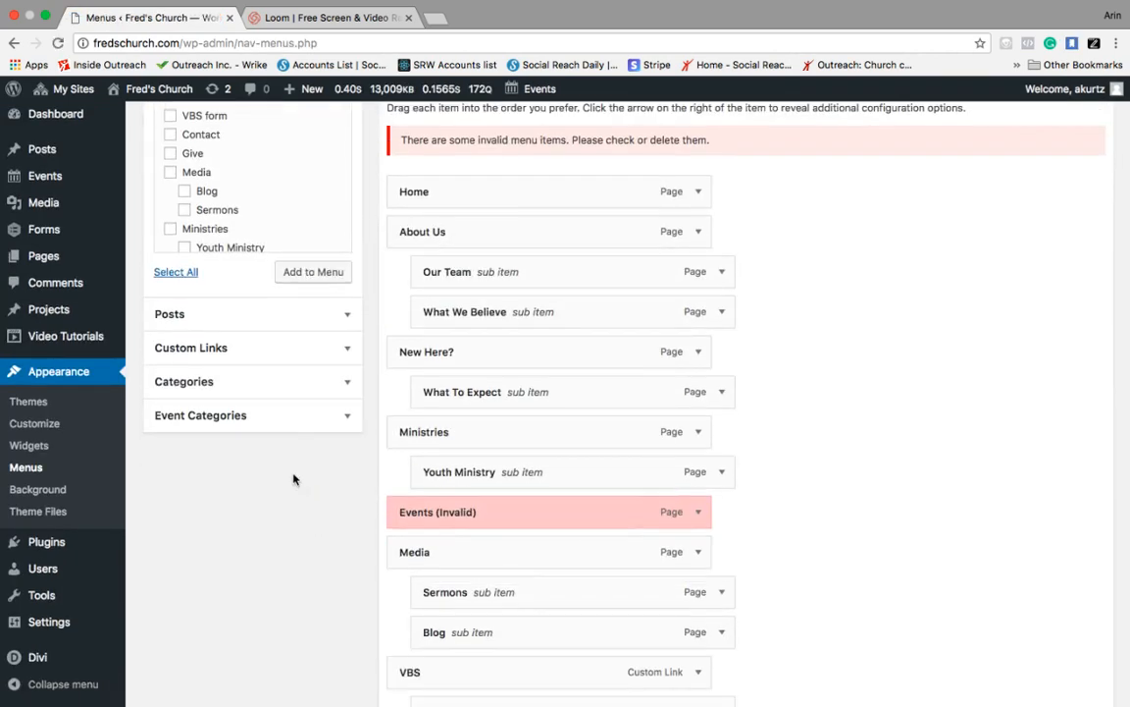
{"action": "left_click", "coordinate": [226, 350]}
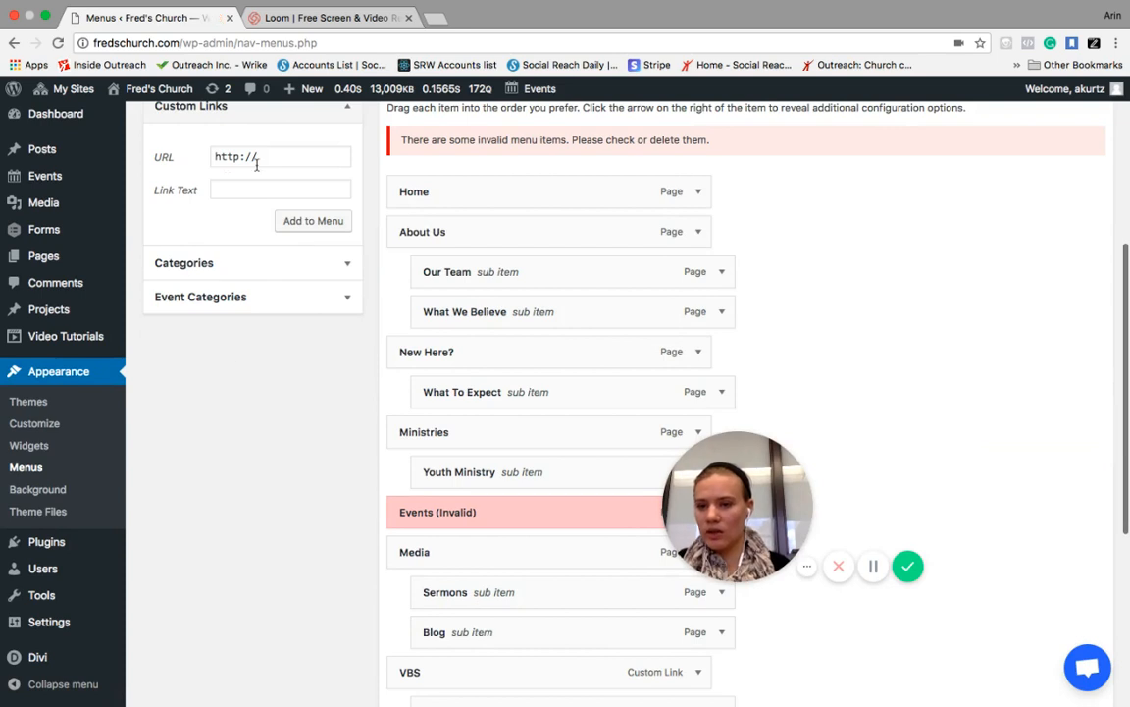
{"action": "type", "text": "bs.com"}
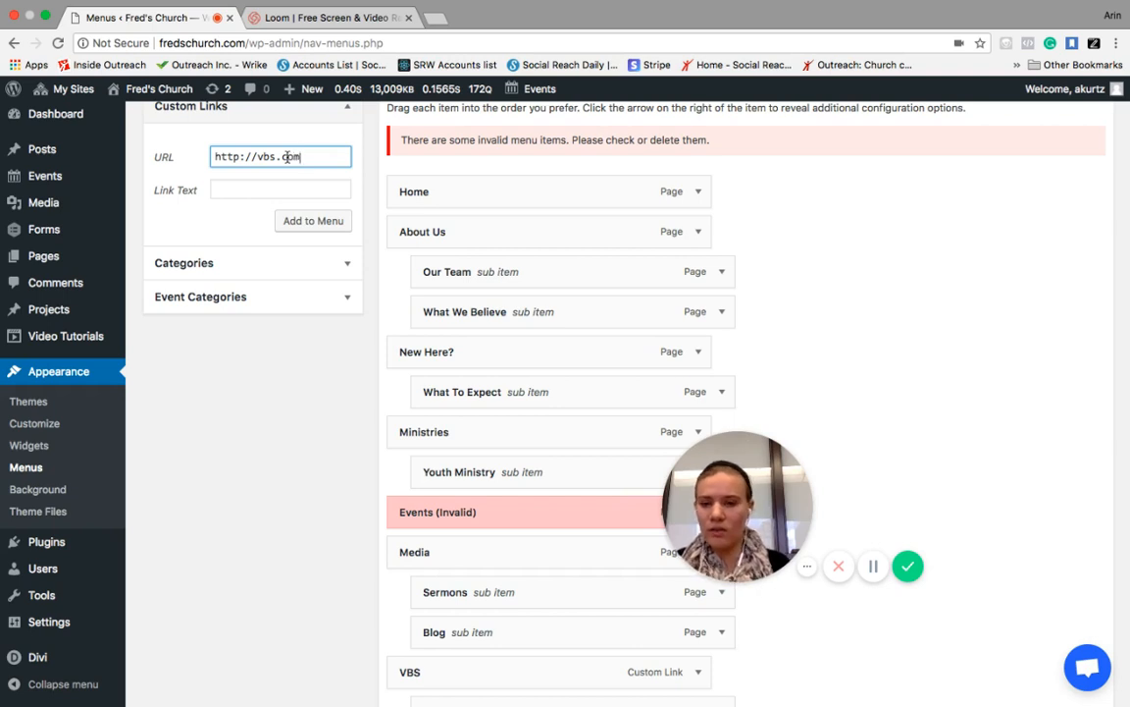
{"action": "left_click", "coordinate": [232, 190]}
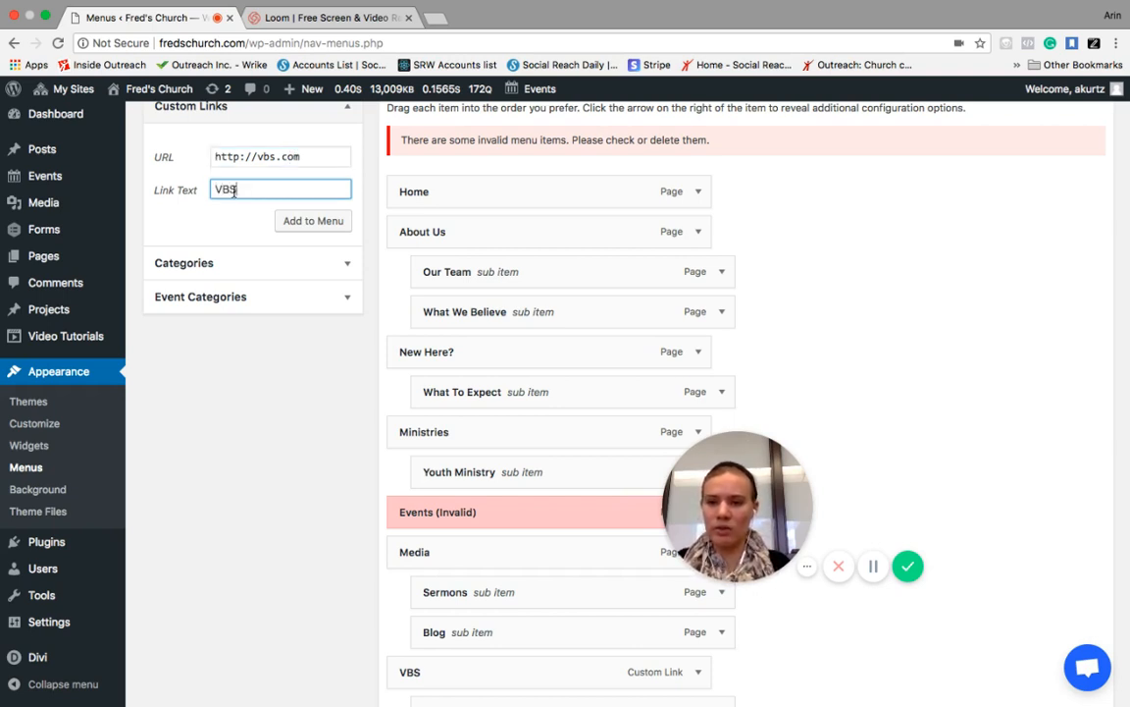
{"action": "left_click", "coordinate": [302, 225]}
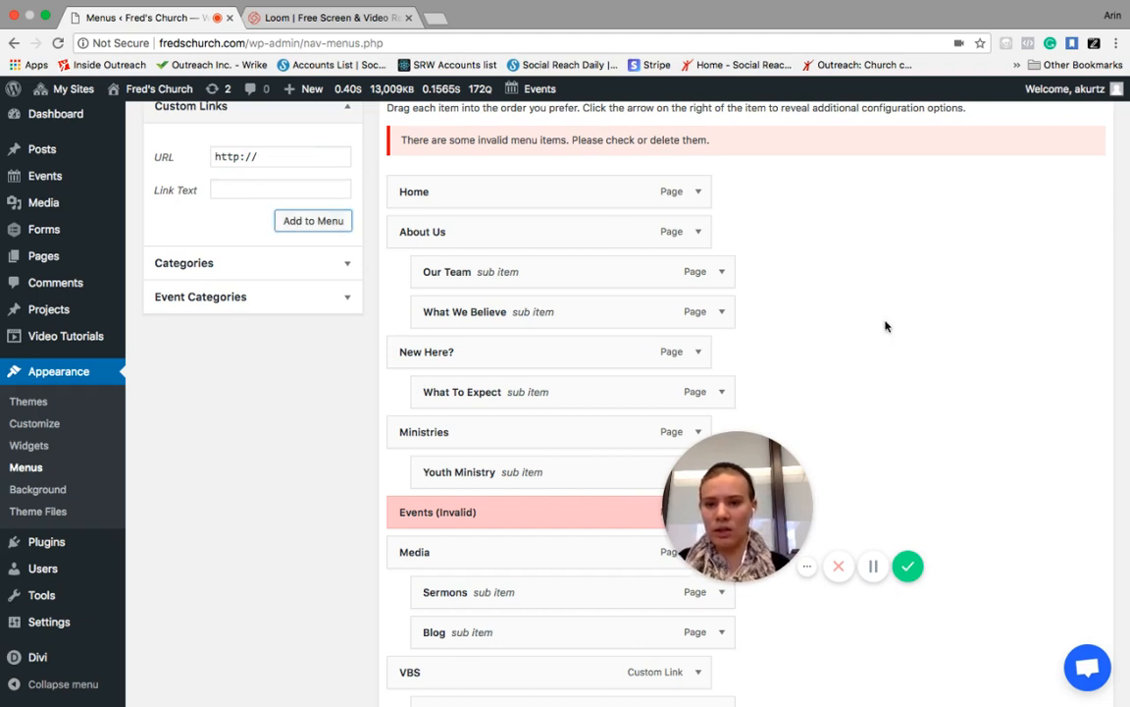
{"action": "scroll", "coordinate": [253, 566], "scroll_direction": "down", "scroll_amount": 8}
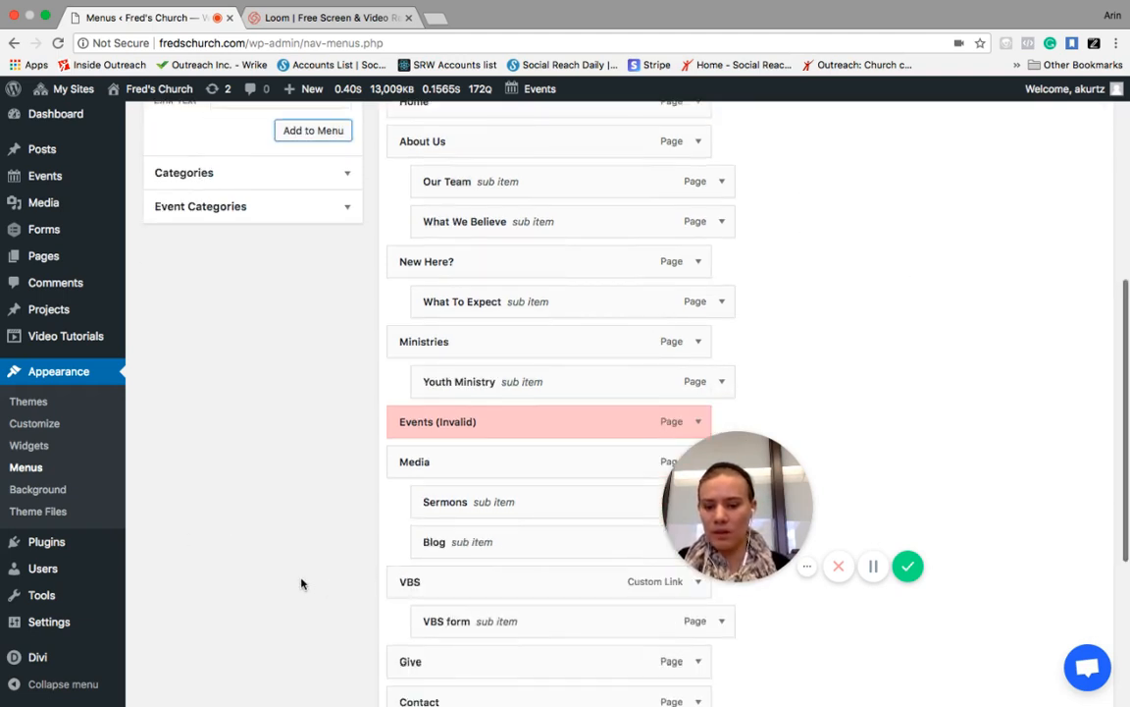
{"action": "left_click_drag", "start_coordinate": [464, 446], "coordinate": [626, 346]}
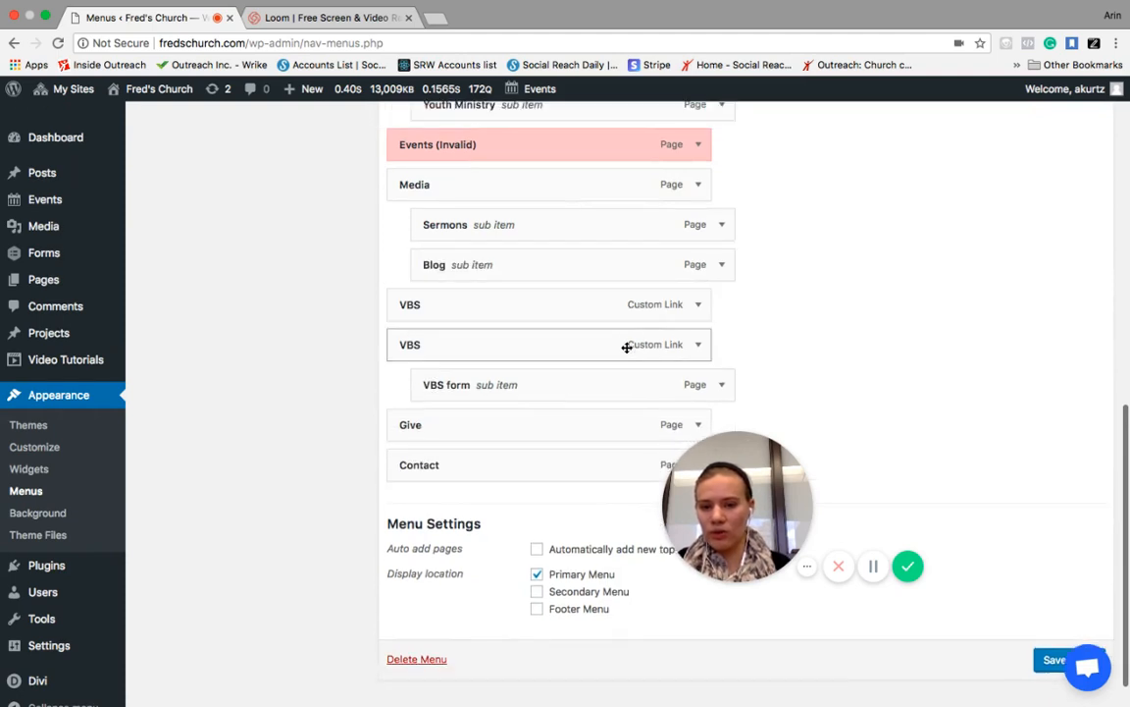
Remove the old VBS custom link with URL # from the menu structure, and save the Primary Menu.
{"action": "left_click", "coordinate": [697, 348]}
{"action": "left_click", "coordinate": [425, 516]}
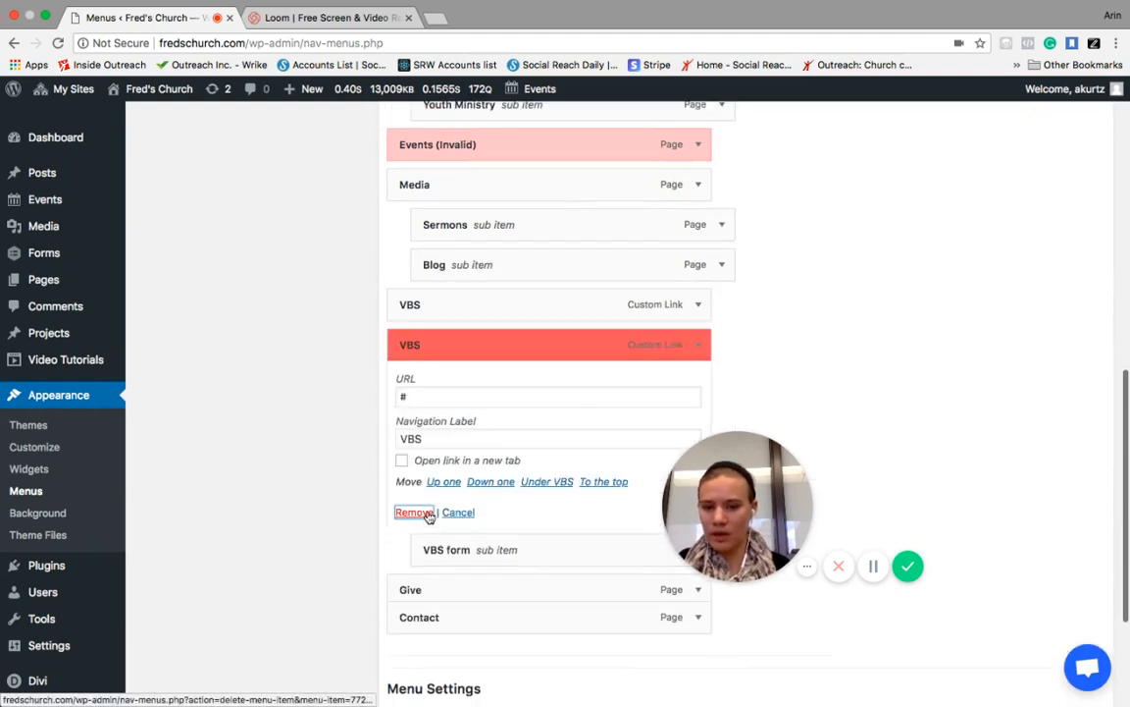
{"action": "left_click_drag", "start_coordinate": [449, 348], "coordinate": [437, 306]}
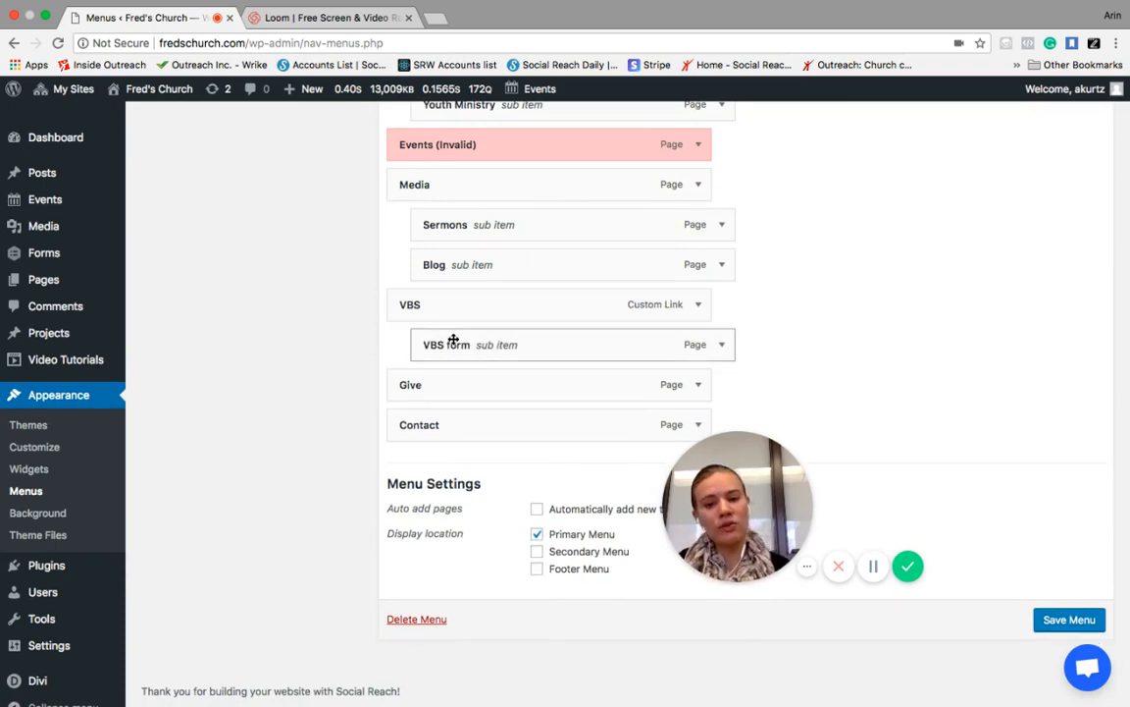
{"action": "left_click", "coordinate": [1071, 622]}
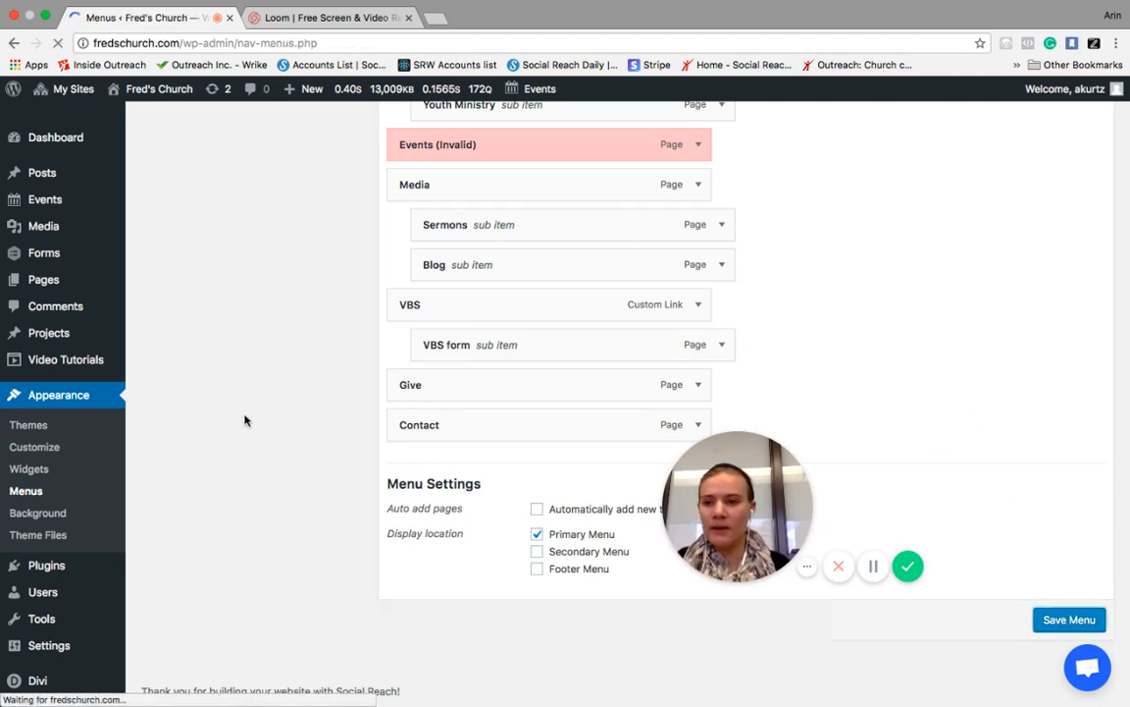
Review the order and nesting of the items in the saved Primary Menu.
{"action": "scroll", "coordinate": [776, 466], "scroll_direction": "down", "scroll_amount": 1}
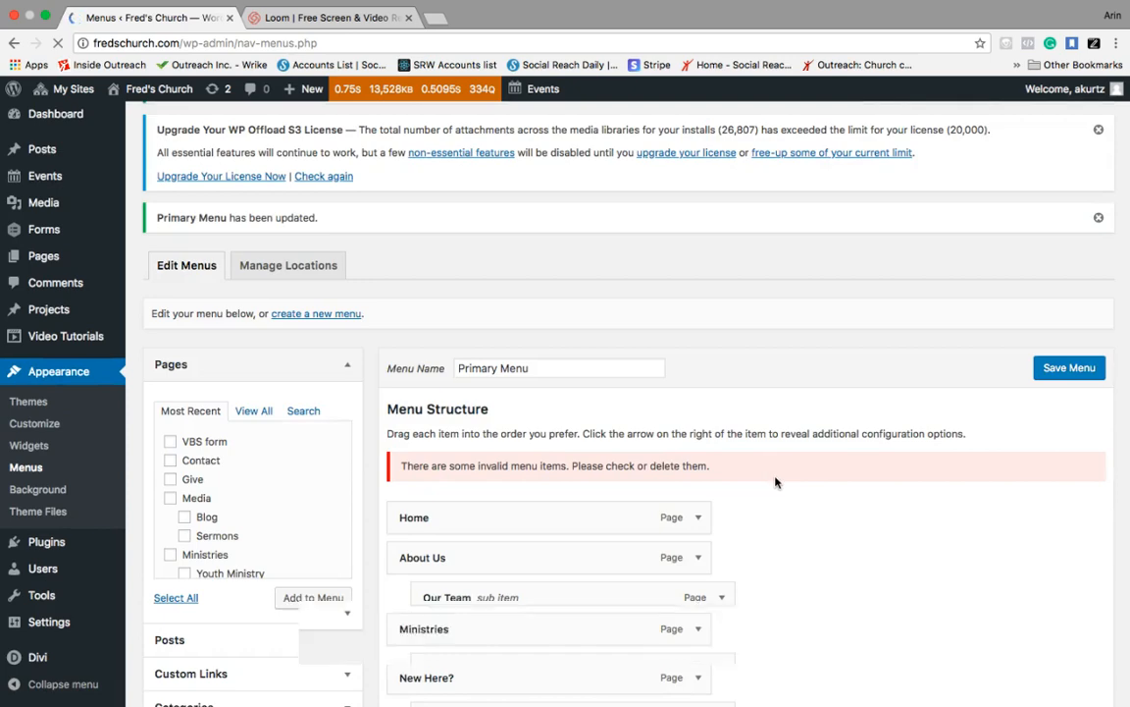
{"action": "scroll", "coordinate": [775, 482], "scroll_direction": "down", "scroll_amount": 10}
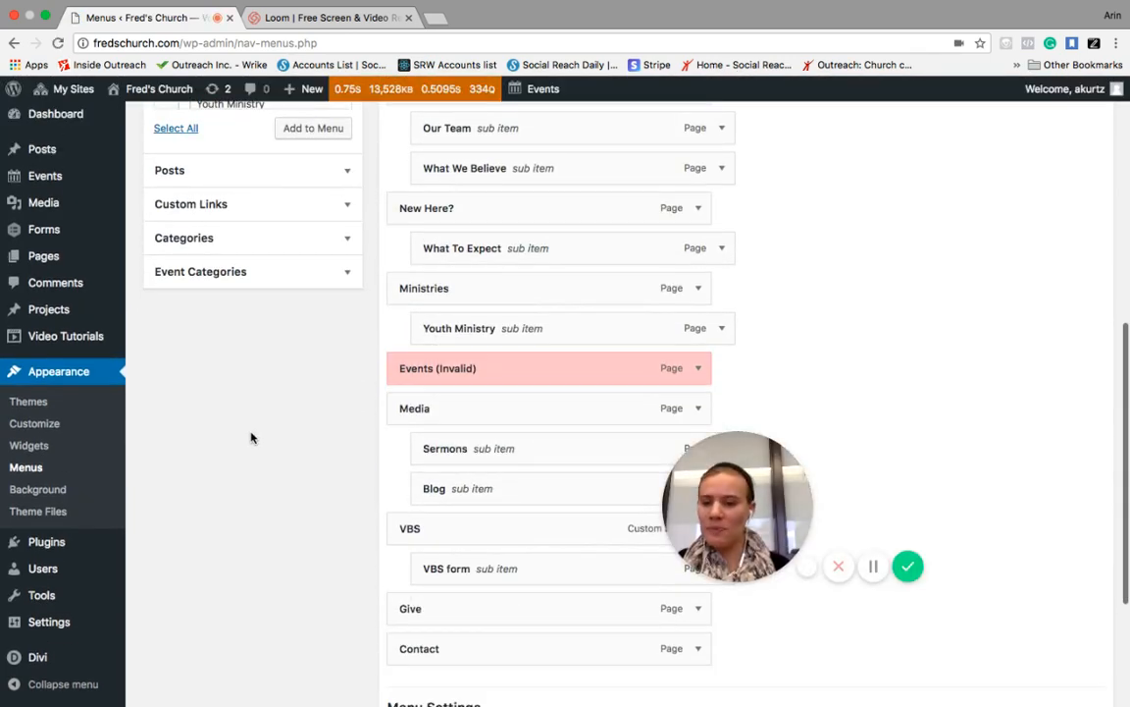
{"action": "scroll", "coordinate": [248, 437], "scroll_direction": "up", "scroll_amount": 7}
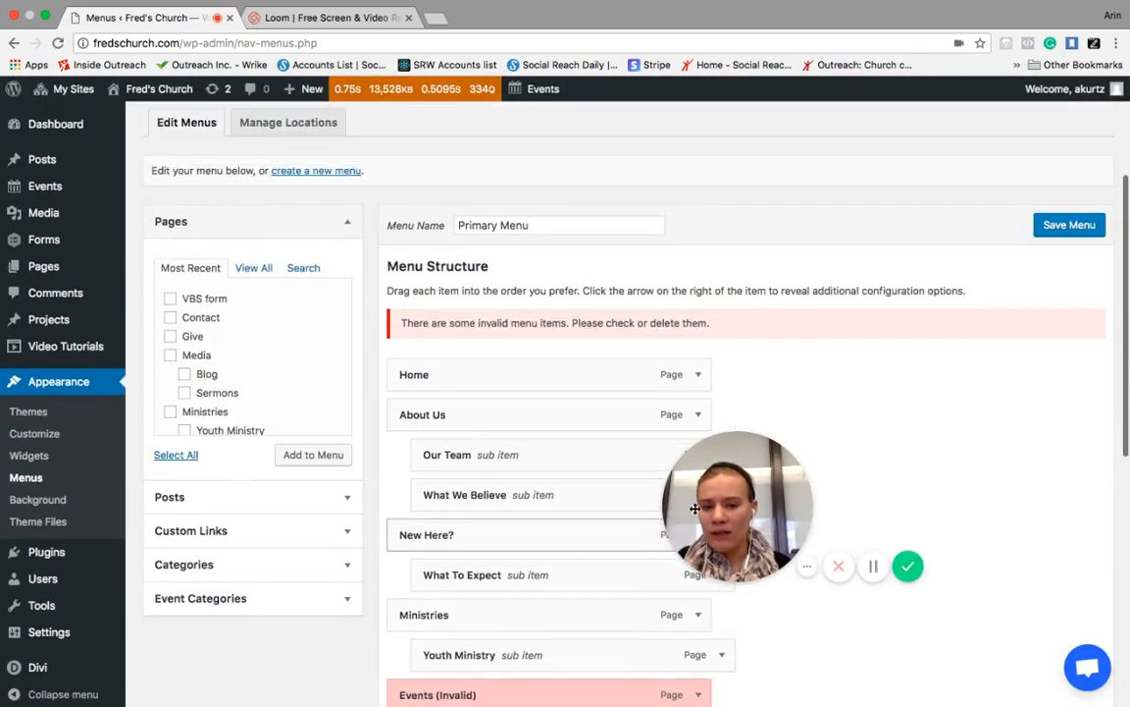
{"action": "scroll", "coordinate": [938, 415], "scroll_direction": "down", "scroll_amount": 3}
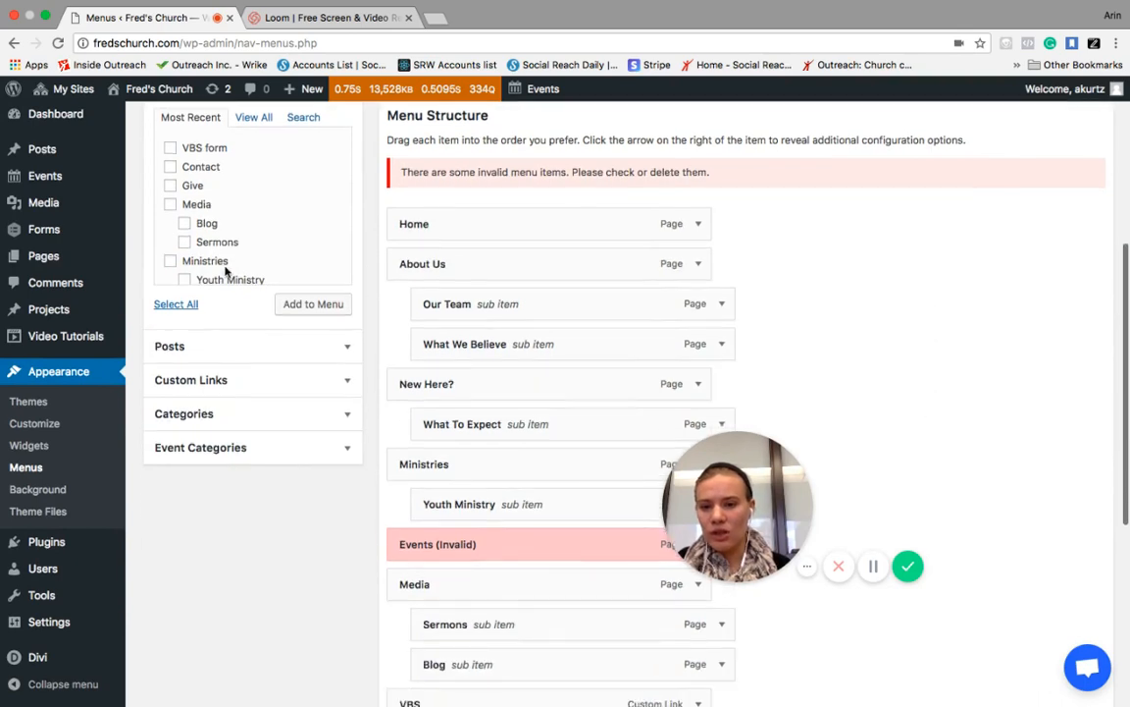
{"action": "scroll", "coordinate": [315, 508], "scroll_direction": "down", "scroll_amount": 2}
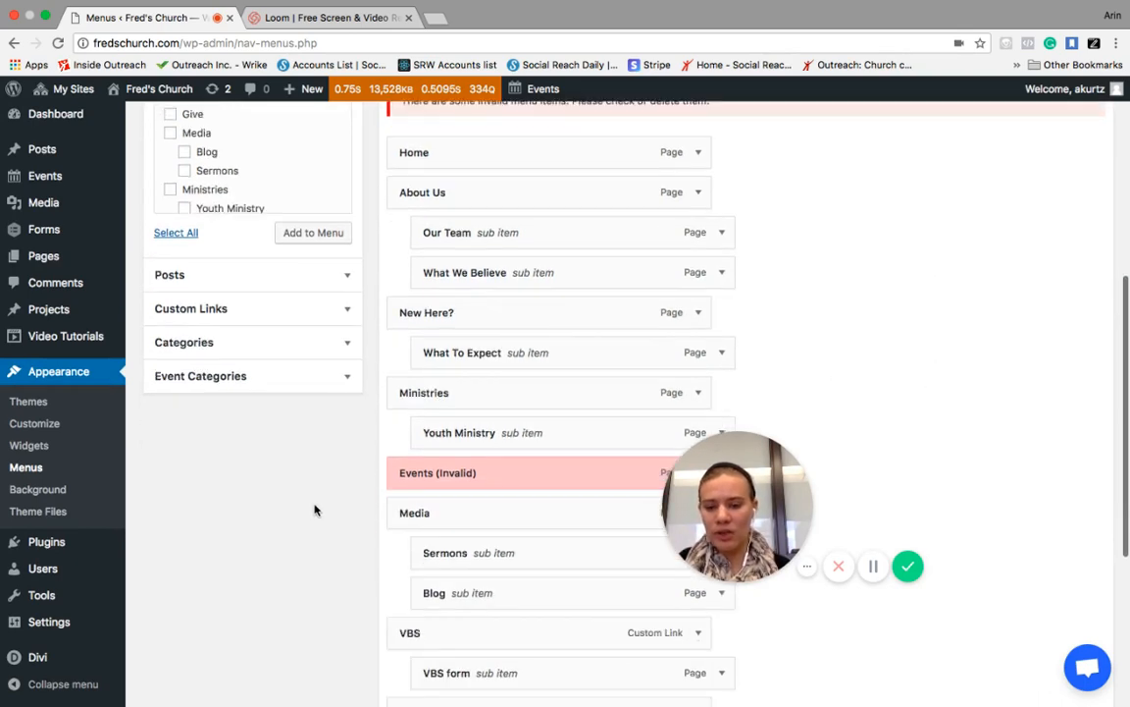
{"action": "scroll", "coordinate": [446, 499], "scroll_direction": "up", "scroll_amount": 4}
{"action": "scroll", "coordinate": [826, 383], "scroll_direction": "up", "scroll_amount": 4}
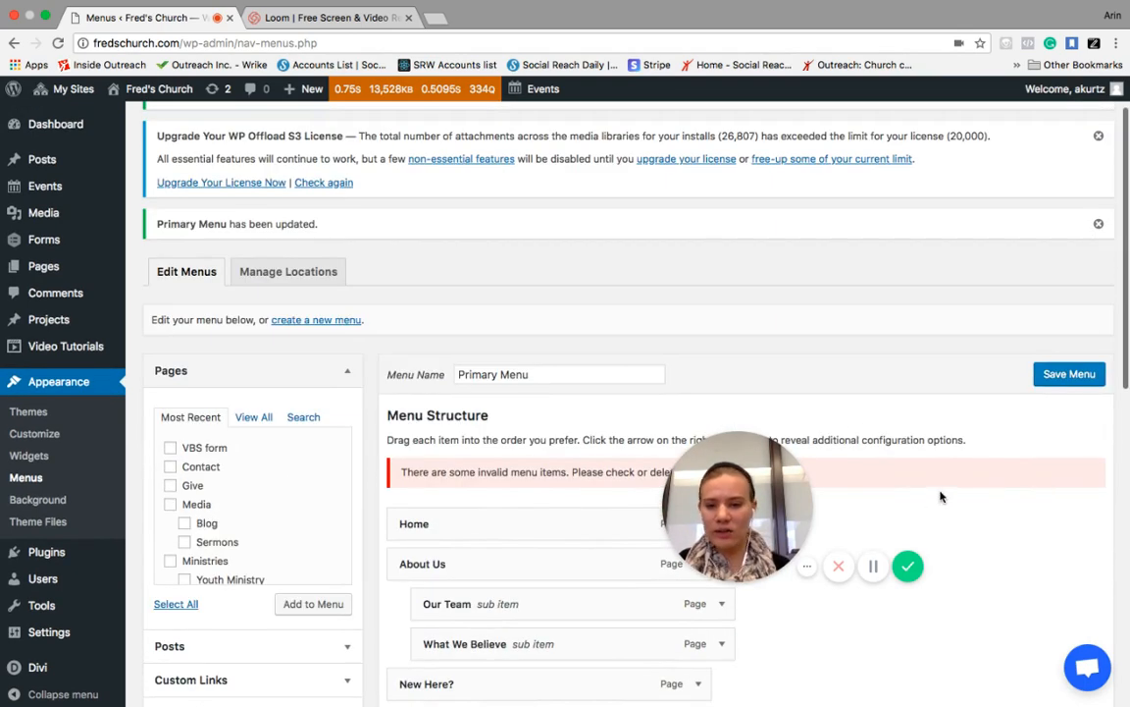